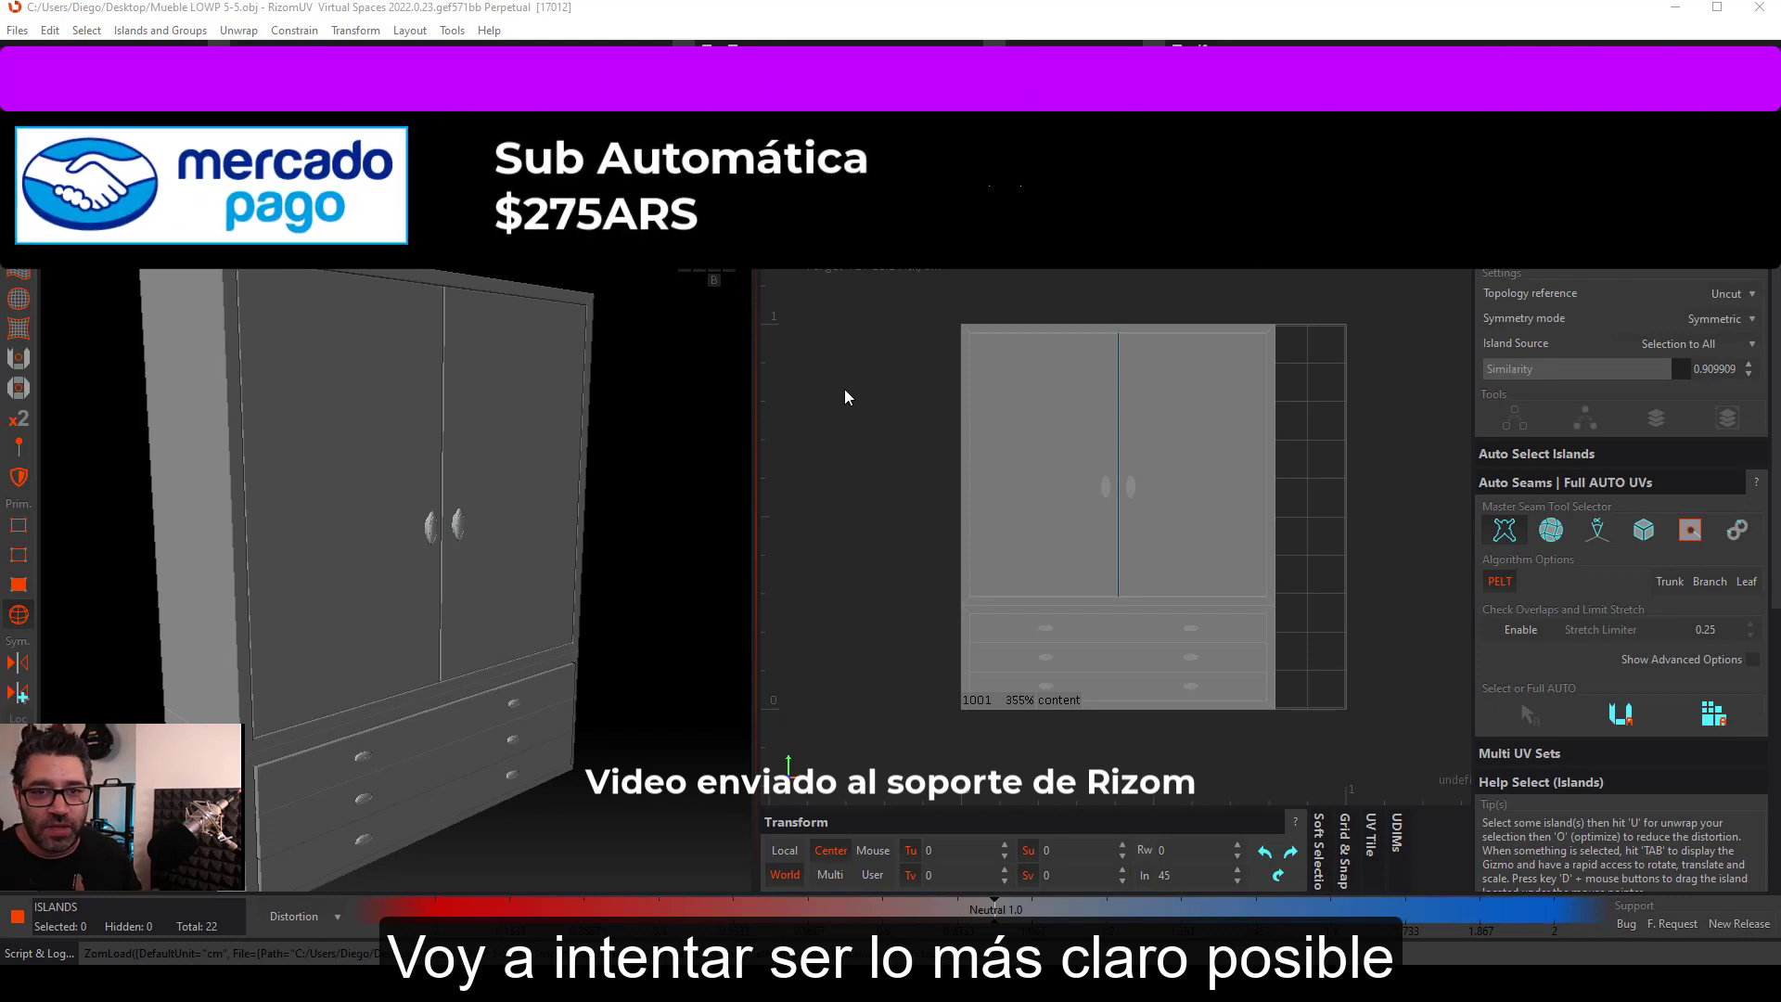
{"action": "scroll", "coordinate": [448, 538], "scroll_direction": "down", "scroll_amount": 3}
{"action": "mouse_move", "coordinate": [449, 539]}
{"action": "middle_mouse_down"}
{"action": "mouse_move", "coordinate": [295, 548]}
{"action": "mouse_move", "coordinate": [444, 549]}
{"action": "middle_mouse_up"}
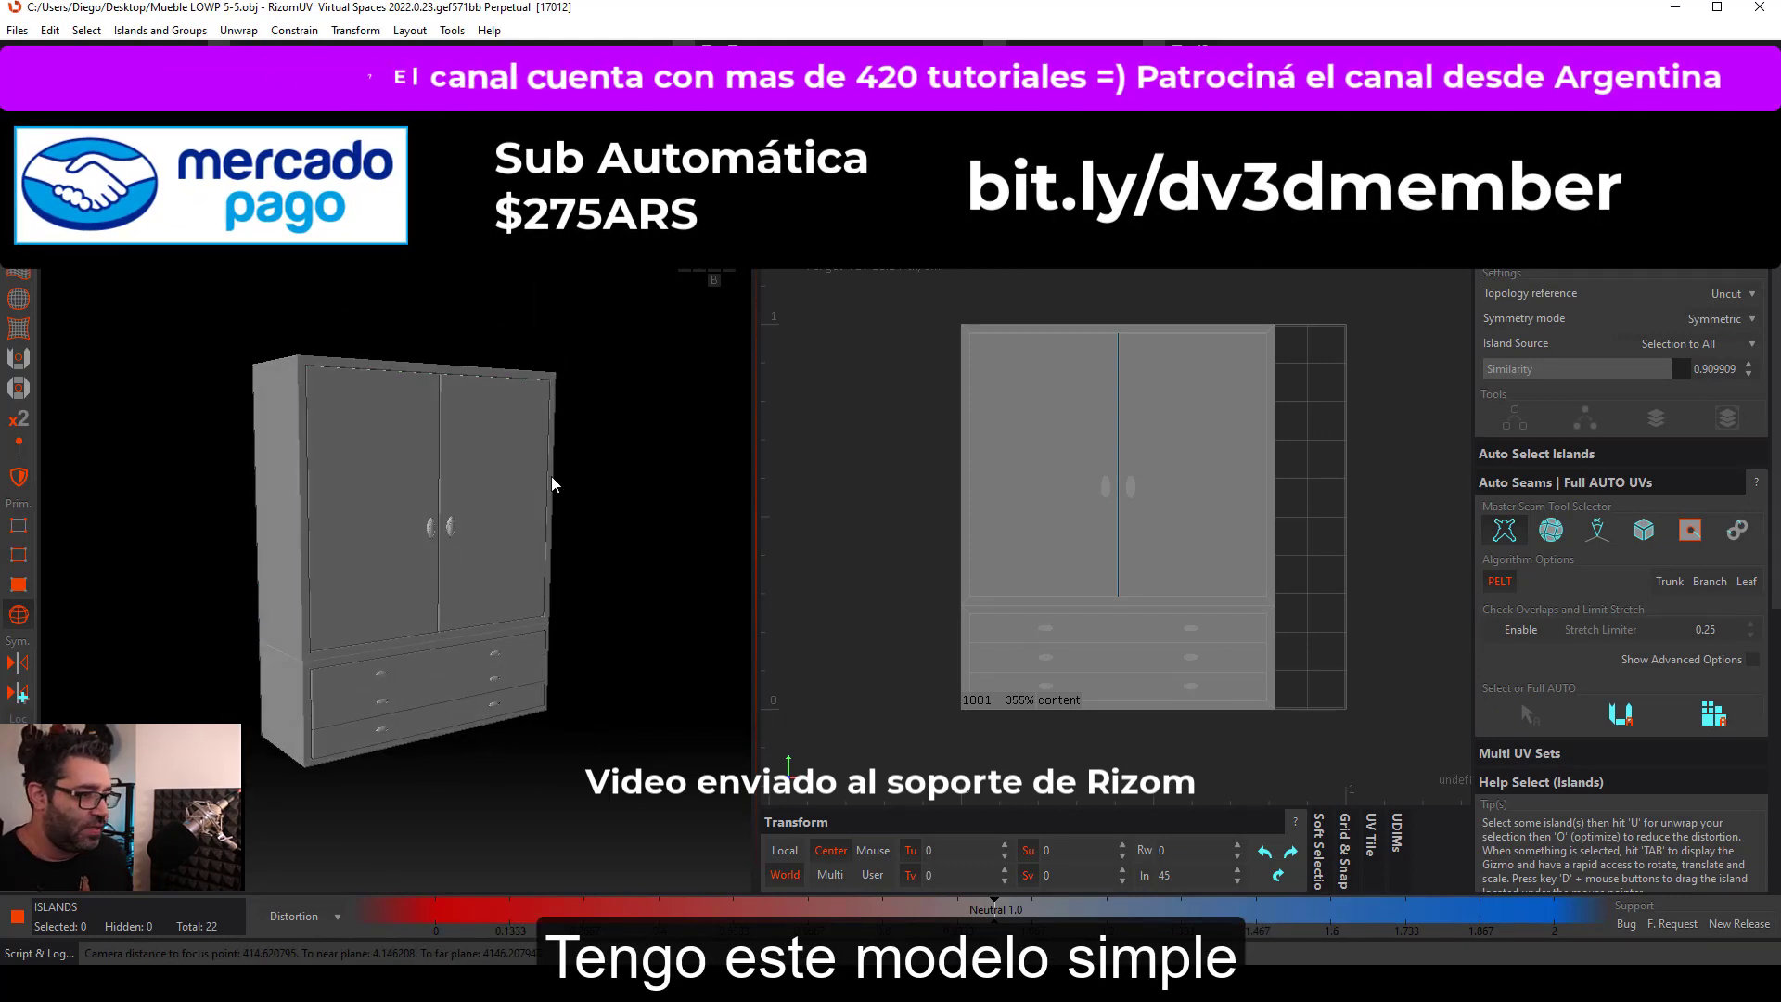
{"action": "scroll", "coordinate": [429, 536], "scroll_direction": "up", "scroll_amount": 10}
{"action": "middle_click_drag", "start_coordinate": [431, 527], "coordinate": [377, 427]}
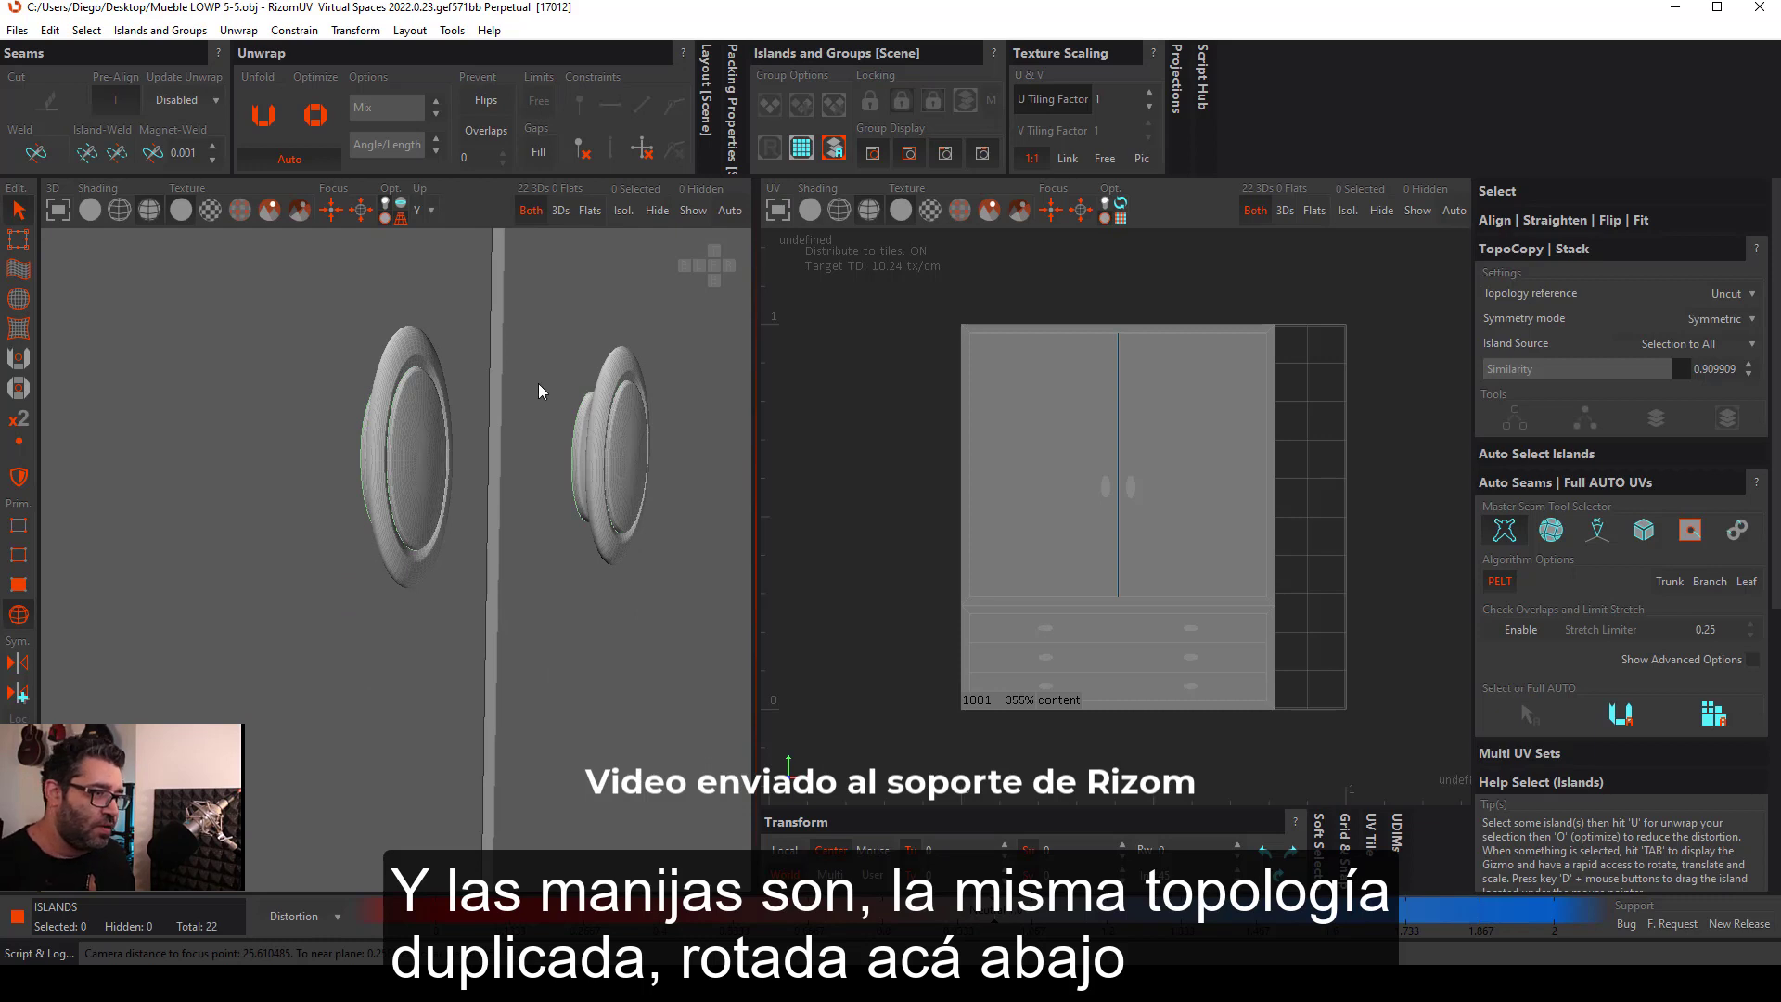
{"action": "middle_click_drag", "start_coordinate": [438, 399], "coordinate": [391, 484]}
{"action": "scroll", "coordinate": [370, 588], "scroll_direction": "up", "scroll_amount": 4}
{"action": "scroll", "coordinate": [396, 562], "scroll_direction": "down", "scroll_amount": 2}
{"action": "scroll", "coordinate": [430, 636], "scroll_direction": "up", "scroll_amount": 2}
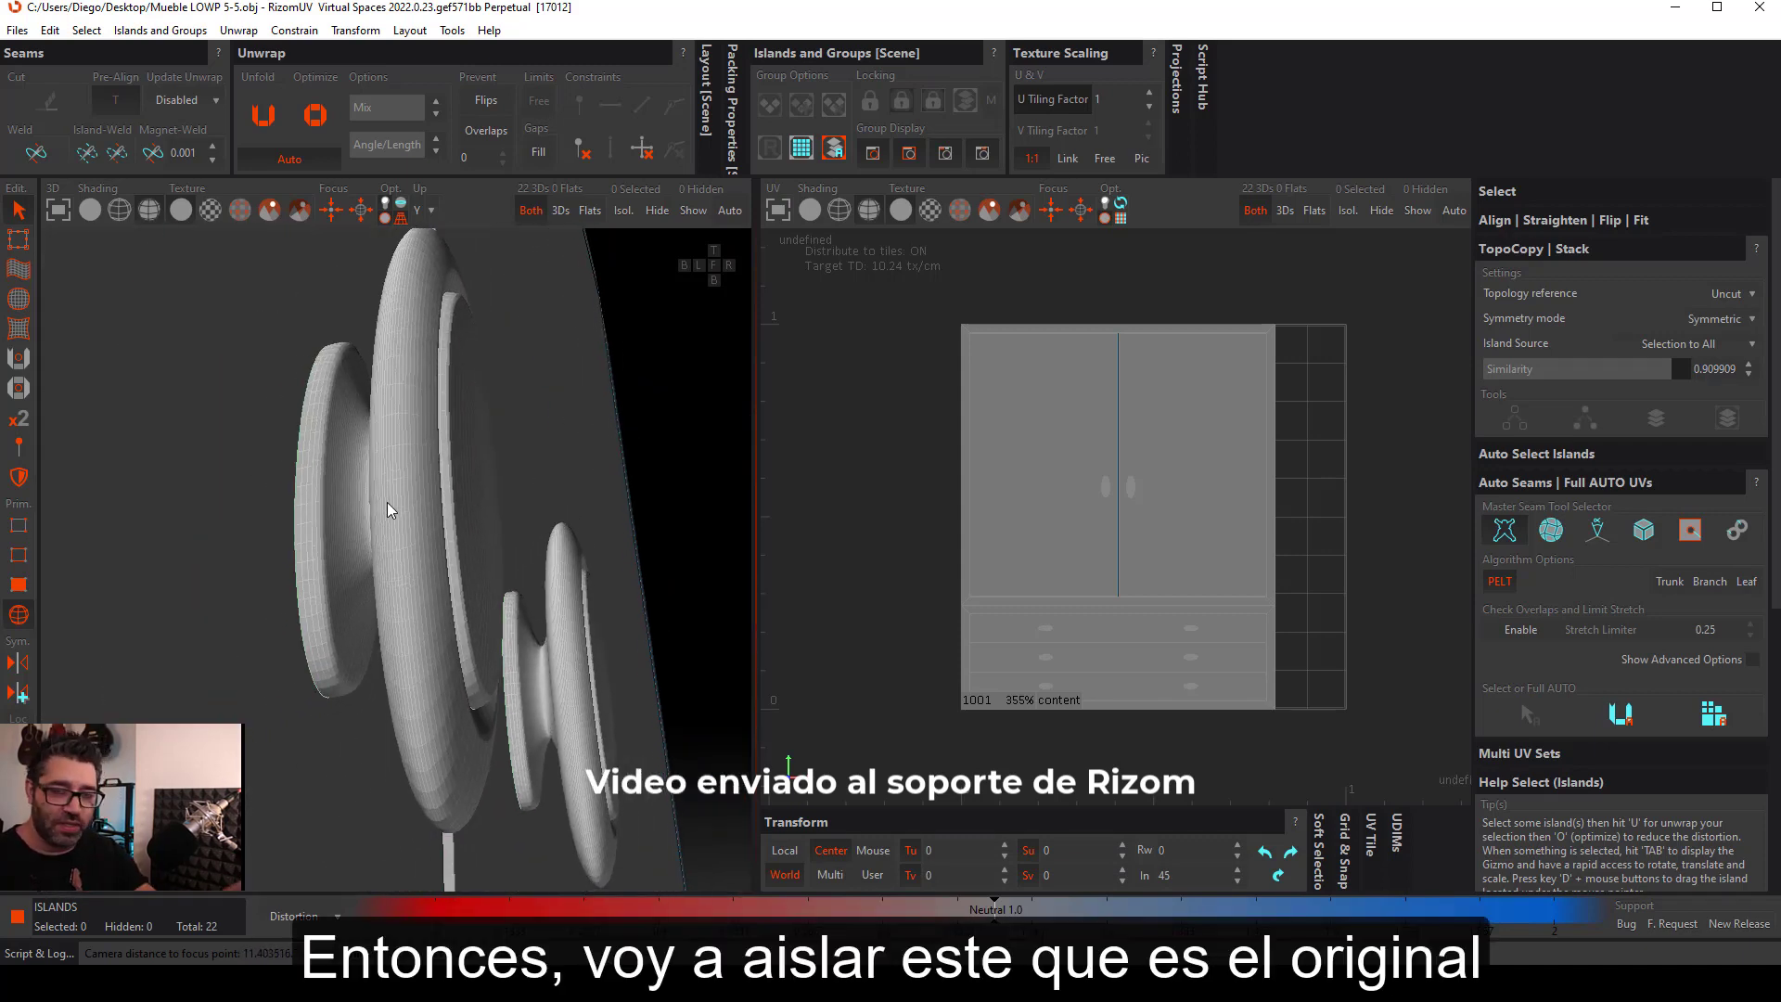
Step: Isolate the original door handle and switch to edge selection
{"action": "key", "text": "i"}
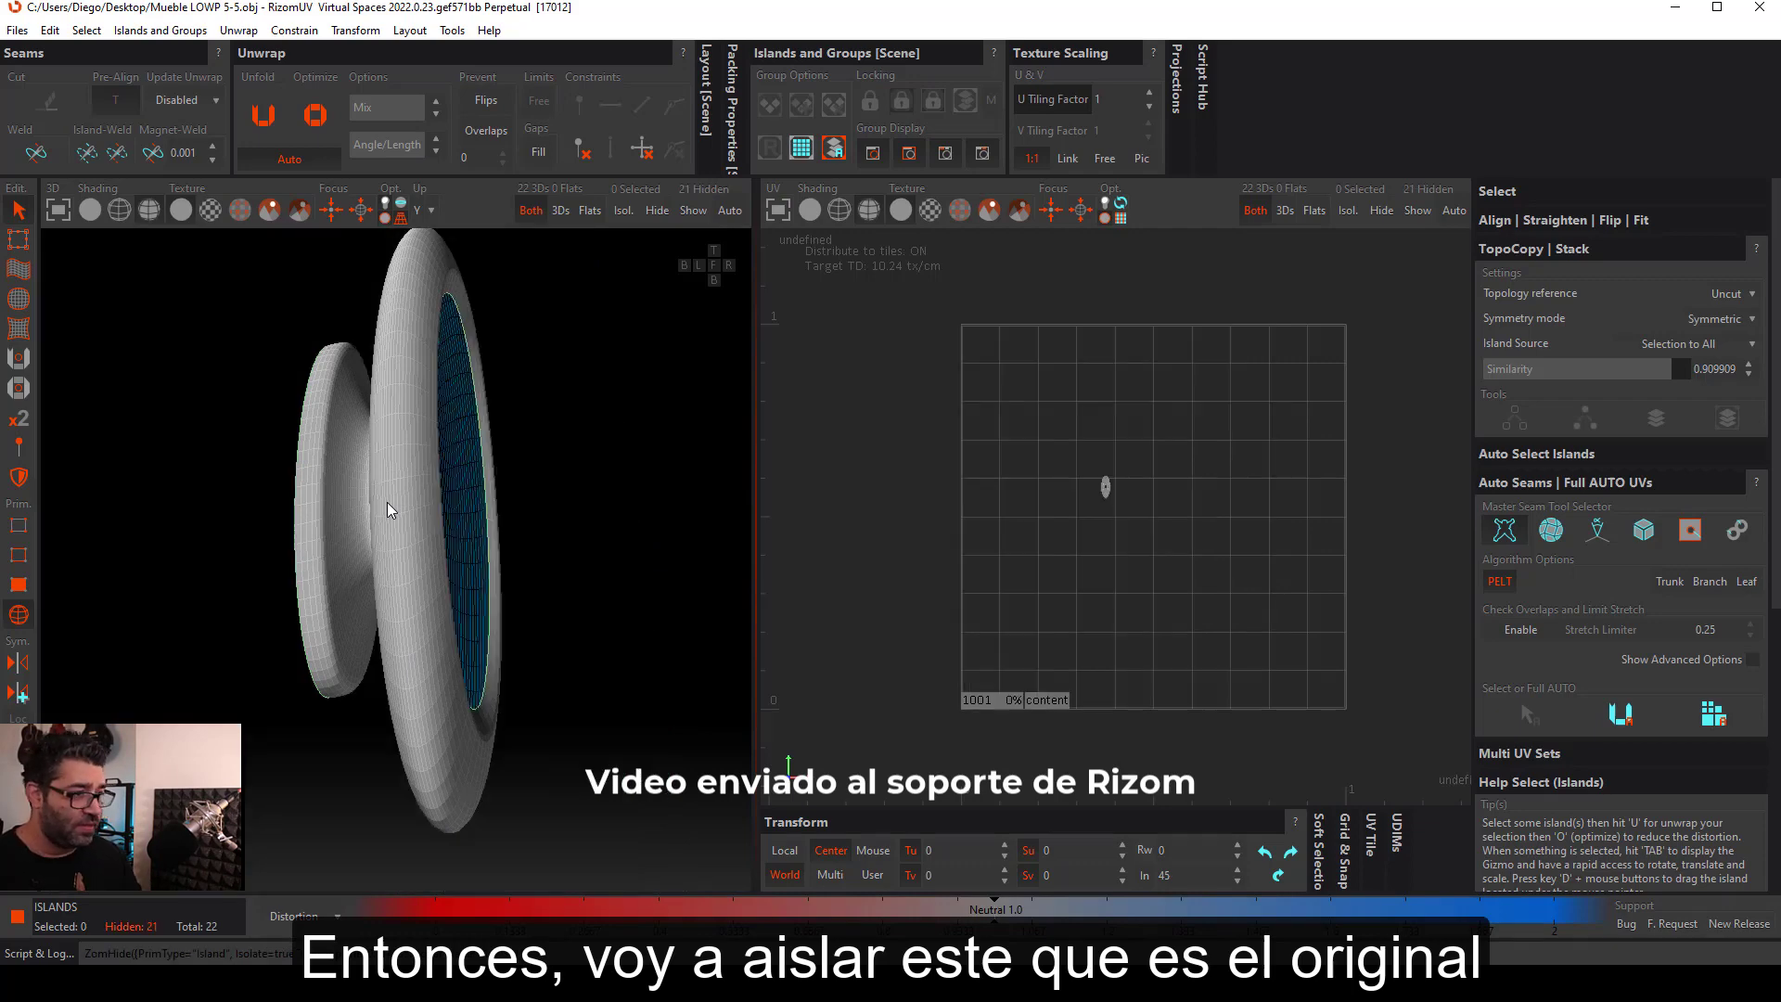
{"action": "middle_click_drag", "start_coordinate": [387, 503], "coordinate": [489, 453]}
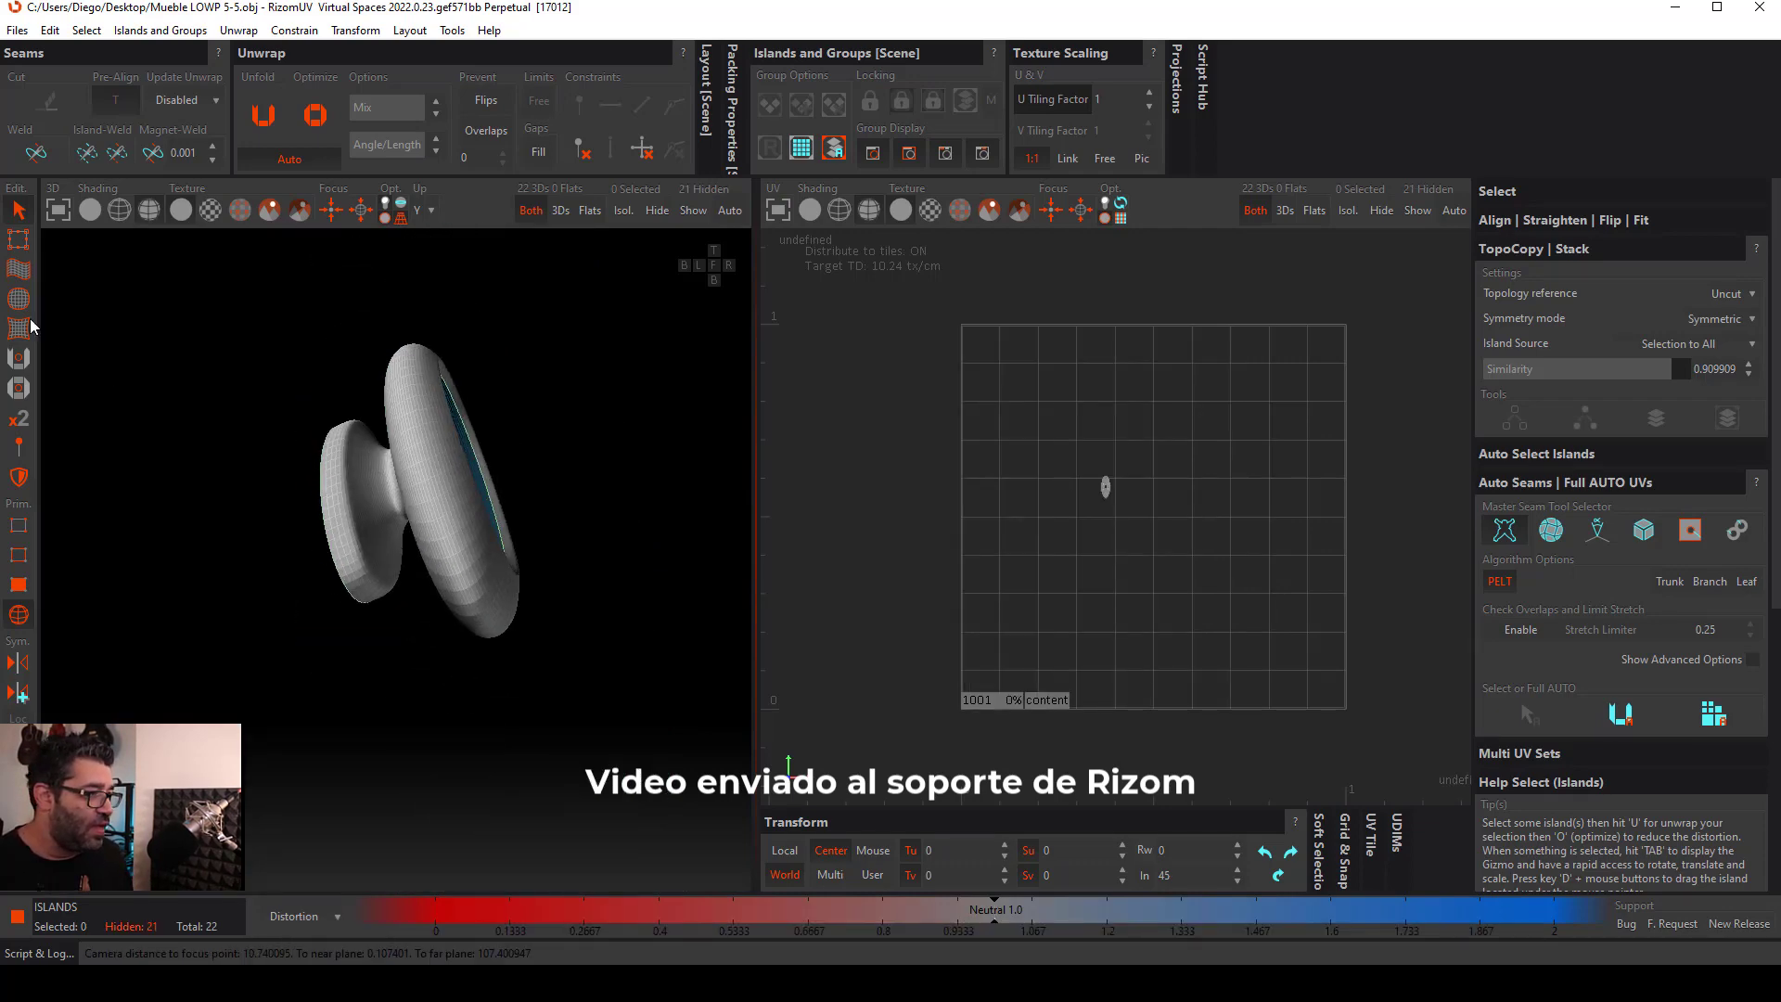
{"action": "left_click", "coordinate": [18, 501]}
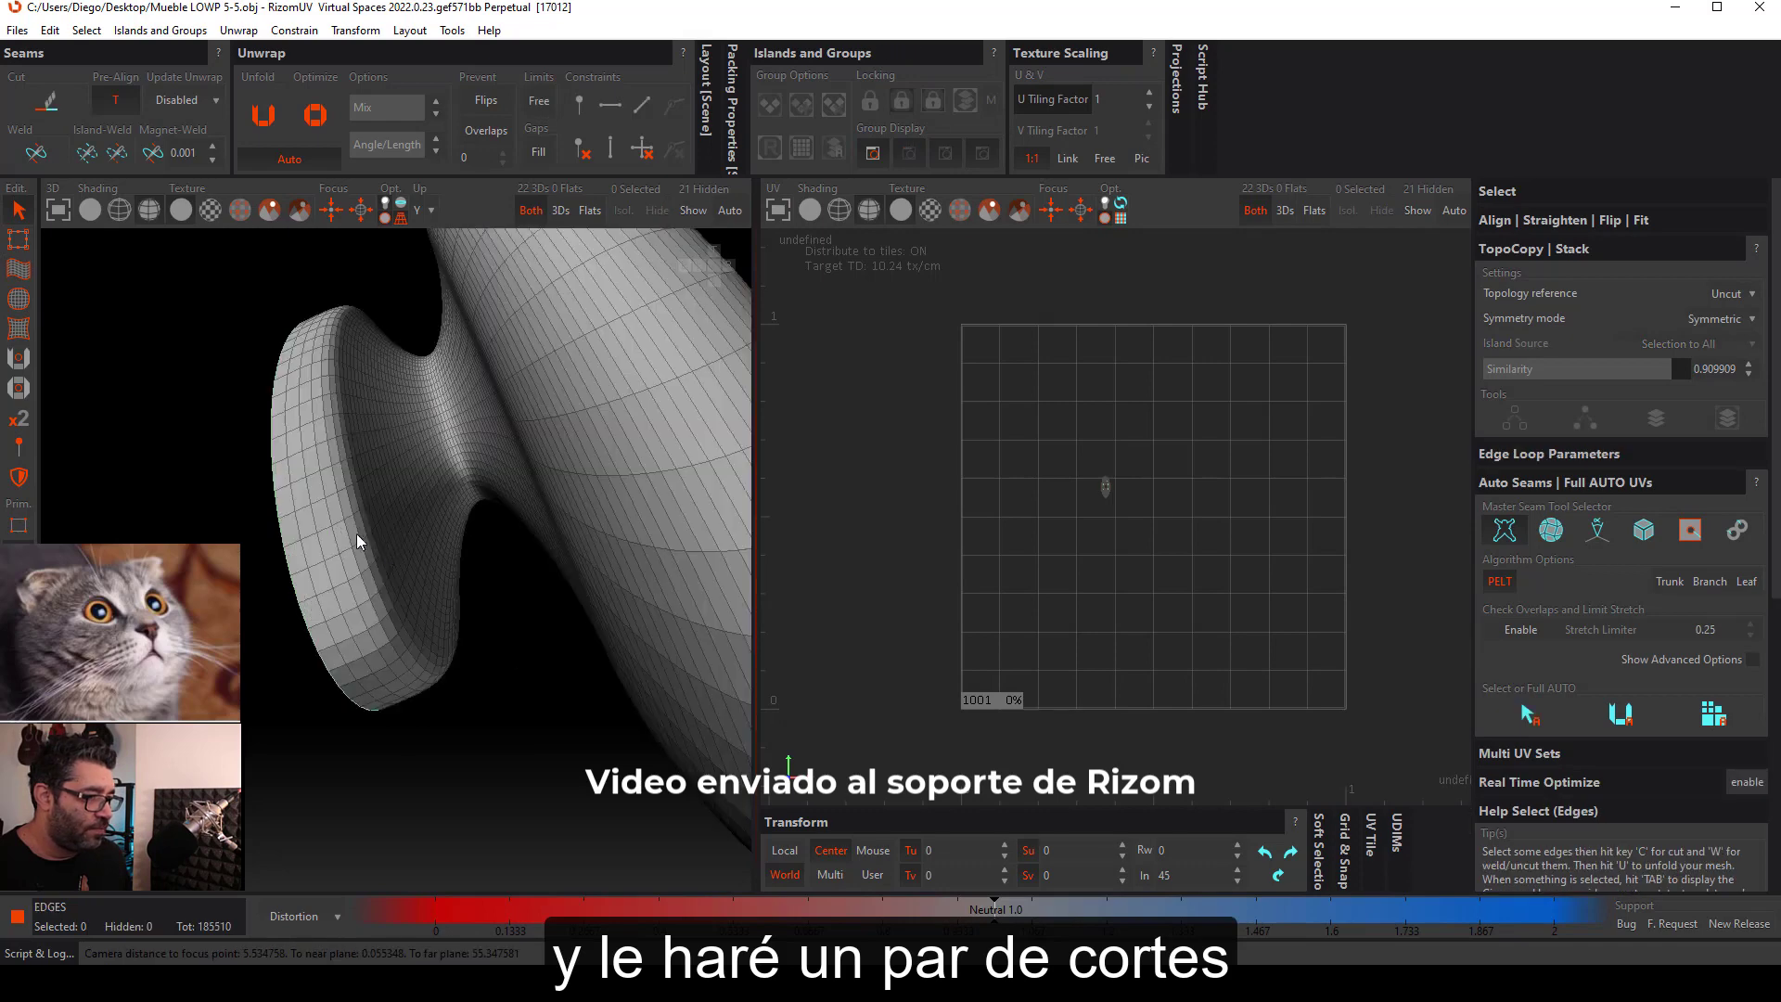
{"action": "scroll", "coordinate": [356, 532], "scroll_direction": "up", "scroll_amount": 5}
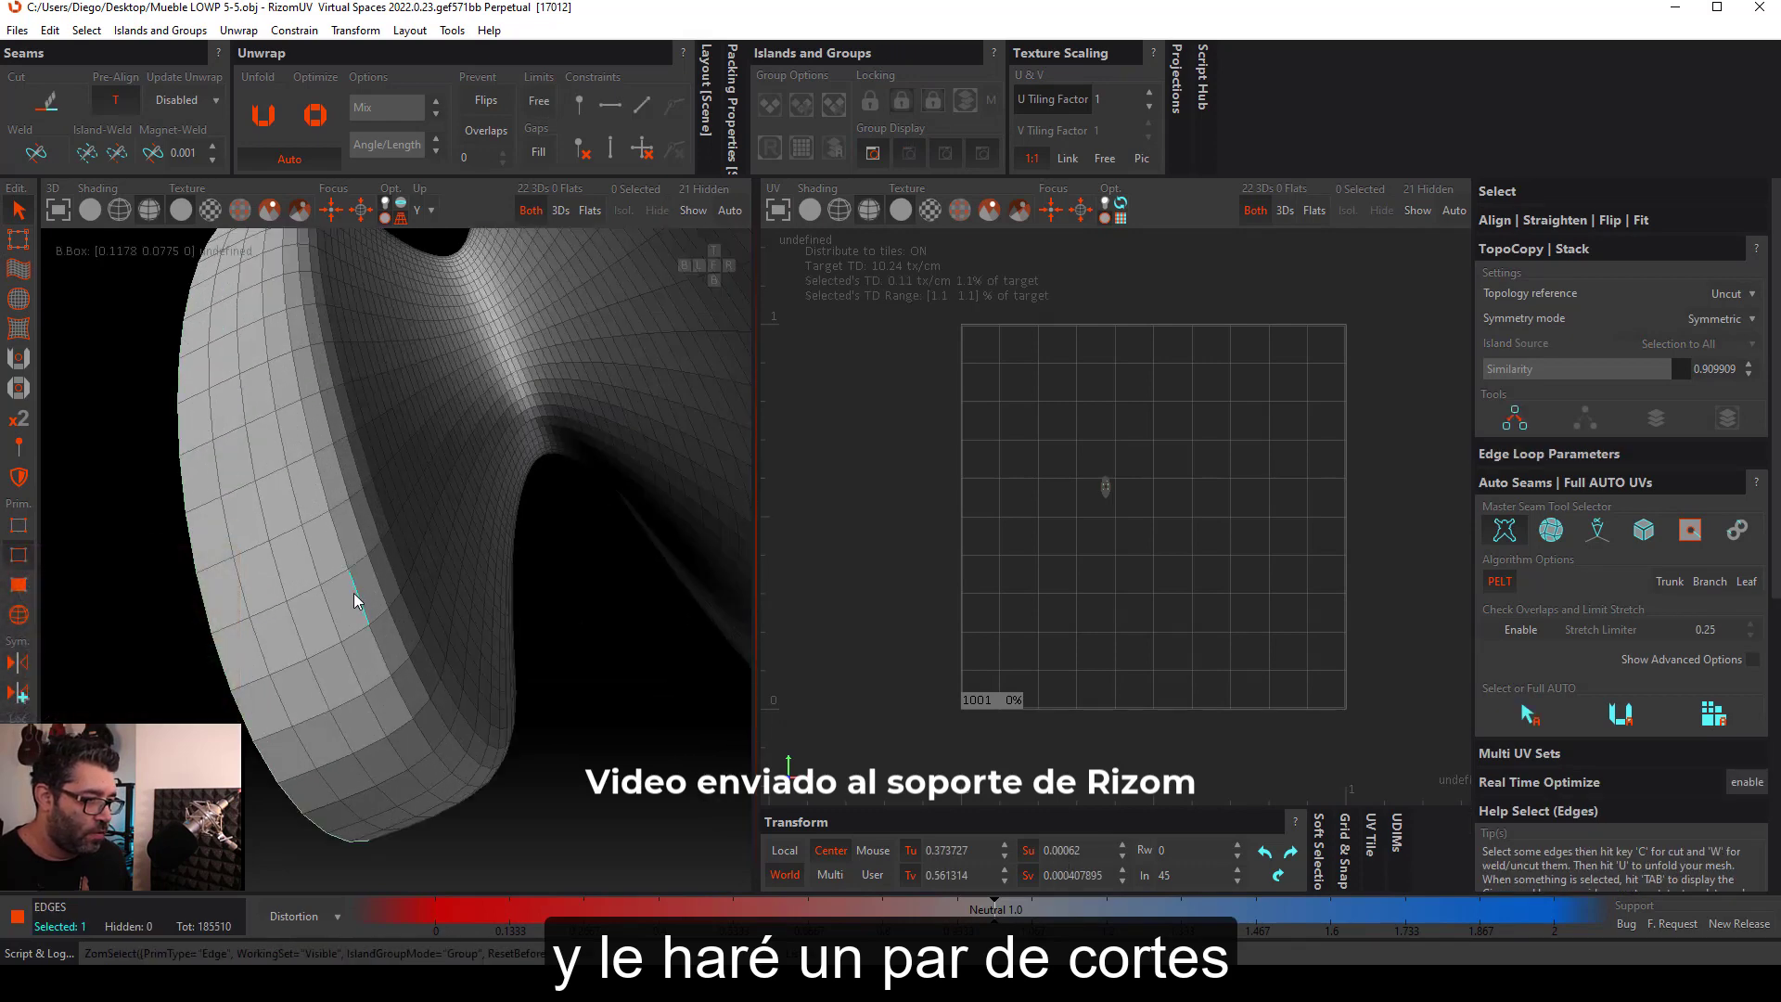
{"action": "scroll", "coordinate": [354, 592], "scroll_direction": "down", "scroll_amount": 5}
Step: Cut seams along the handle's rim and body edge loops, splitting it into extra islands
{"action": "double_click", "coordinate": [360, 594]}
{"action": "scroll", "coordinate": [514, 570], "scroll_direction": "up", "scroll_amount": 4}
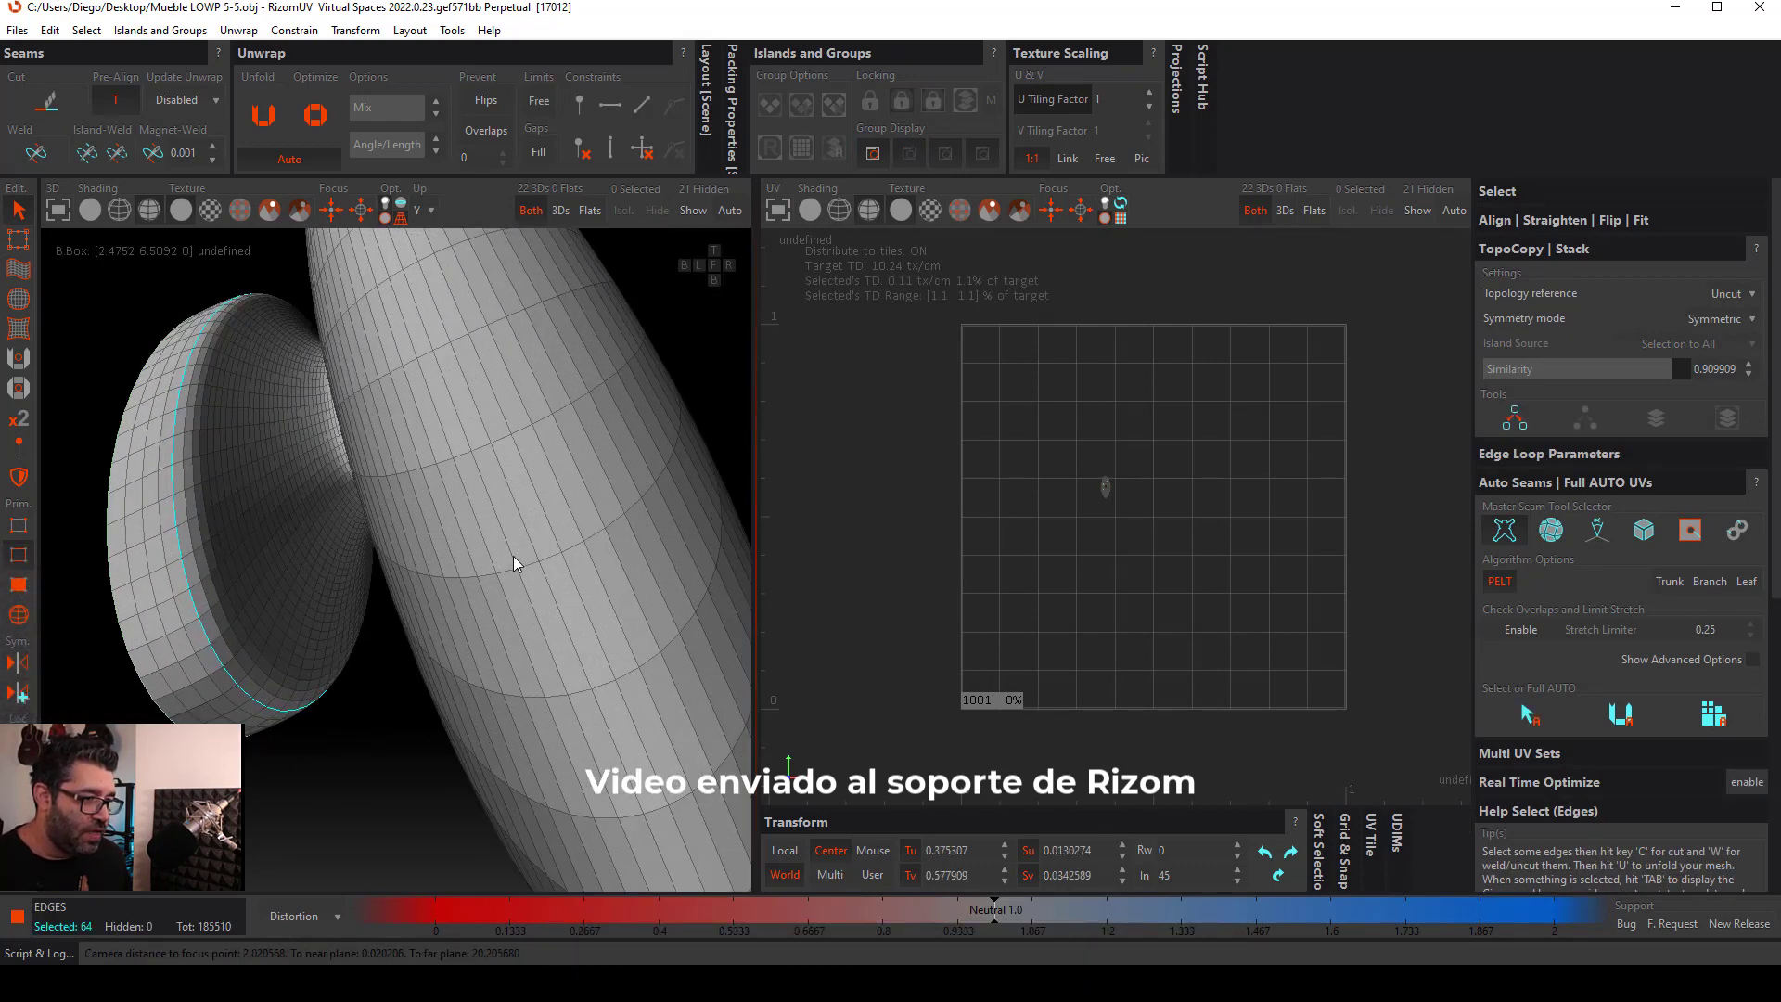
{"action": "double_click", "coordinate": [511, 555], "text": "shift"}
{"action": "key", "text": "c"}
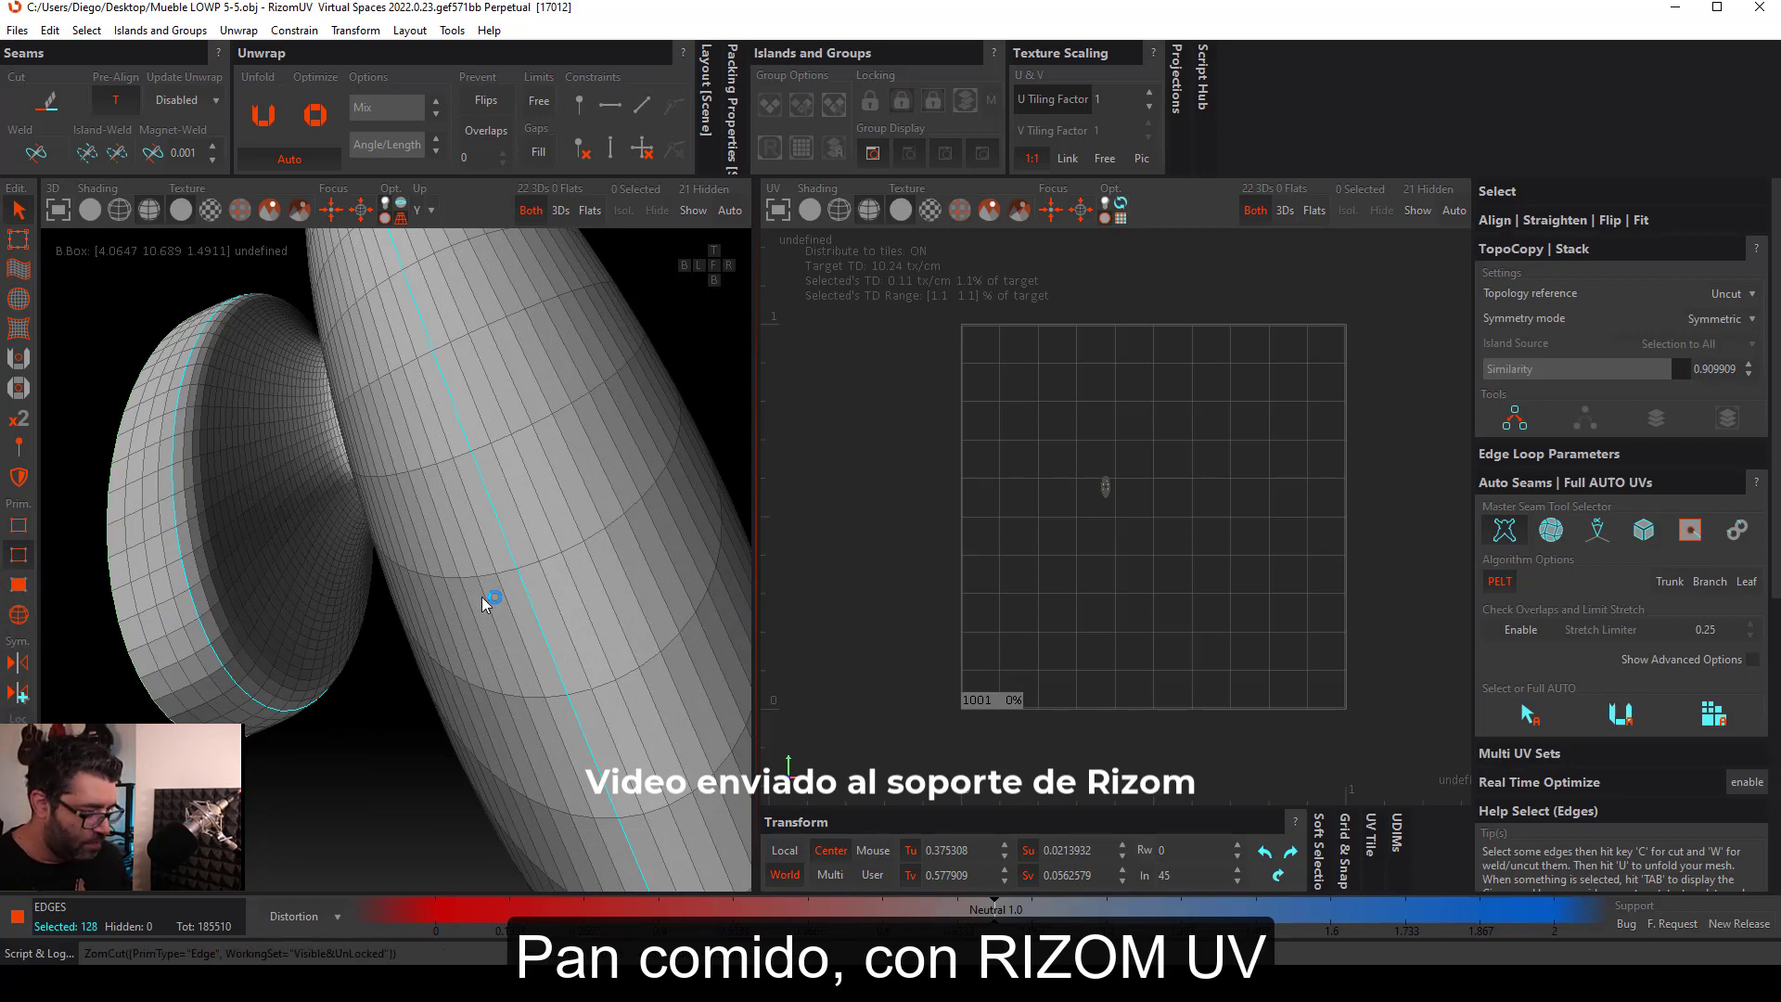
{"action": "scroll", "coordinate": [237, 660], "scroll_direction": "up", "scroll_amount": 5}
{"action": "scroll", "coordinate": [223, 655], "scroll_direction": "down", "scroll_amount": 5}
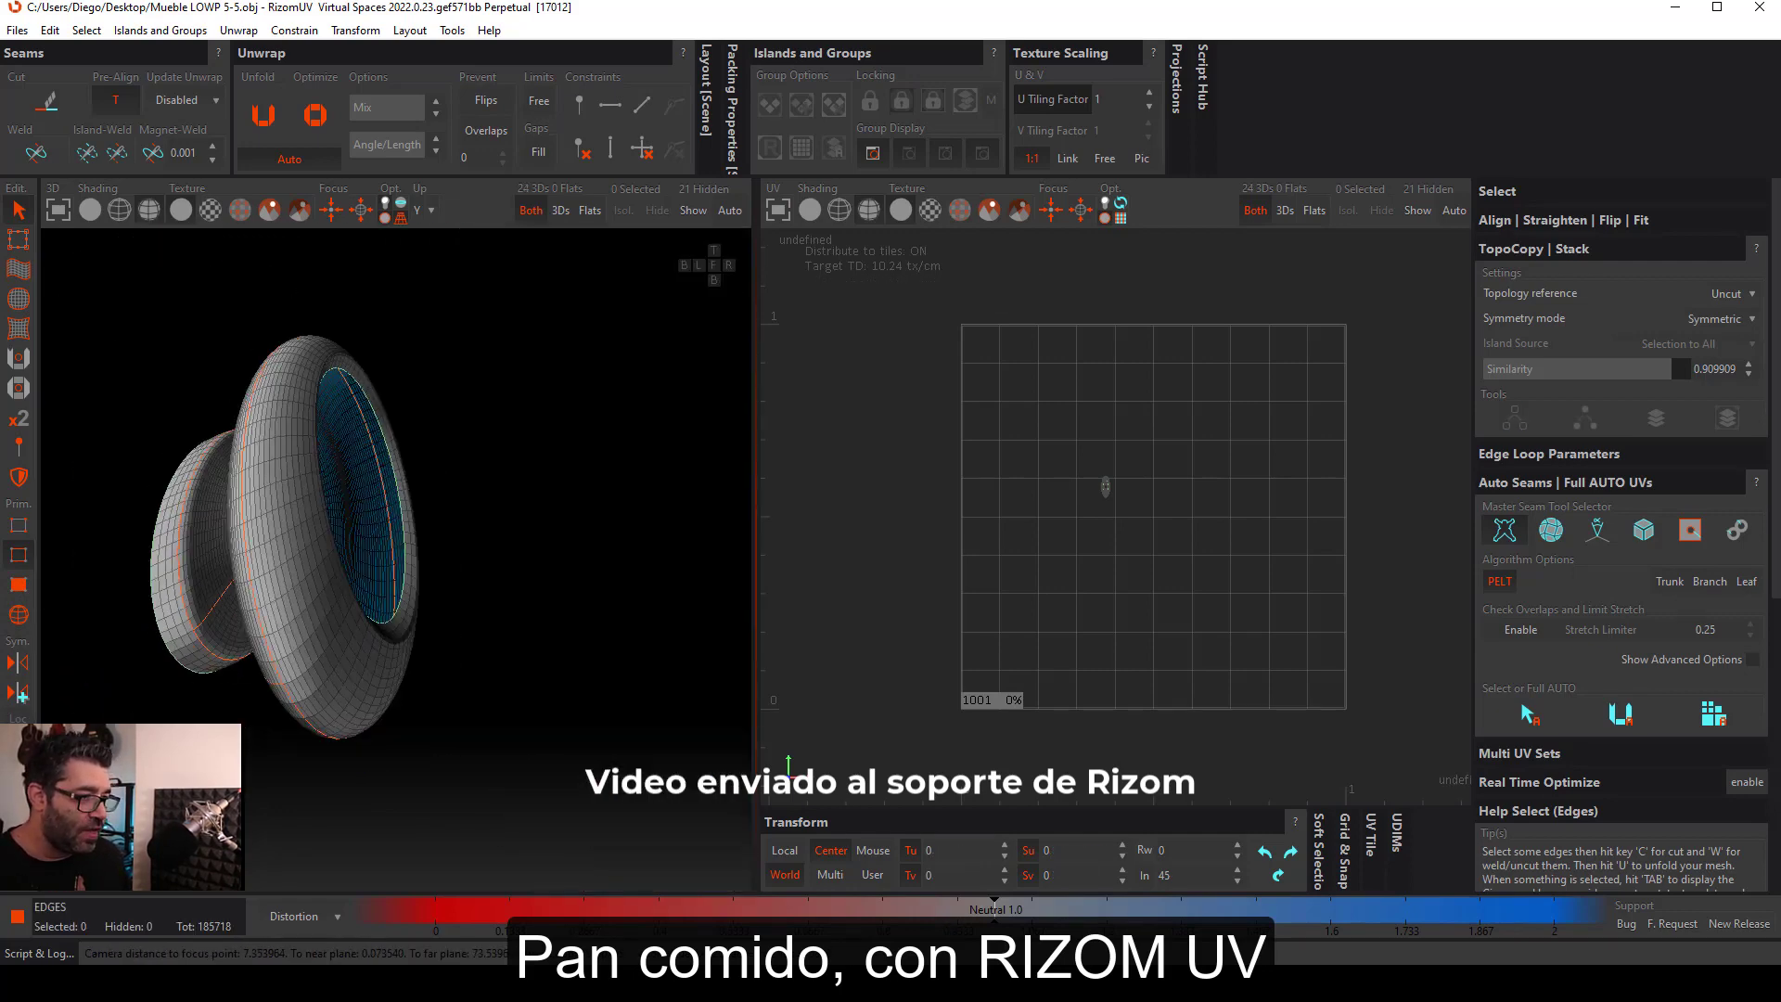
{"action": "middle_click_drag", "start_coordinate": [232, 677], "coordinate": [260, 734]}
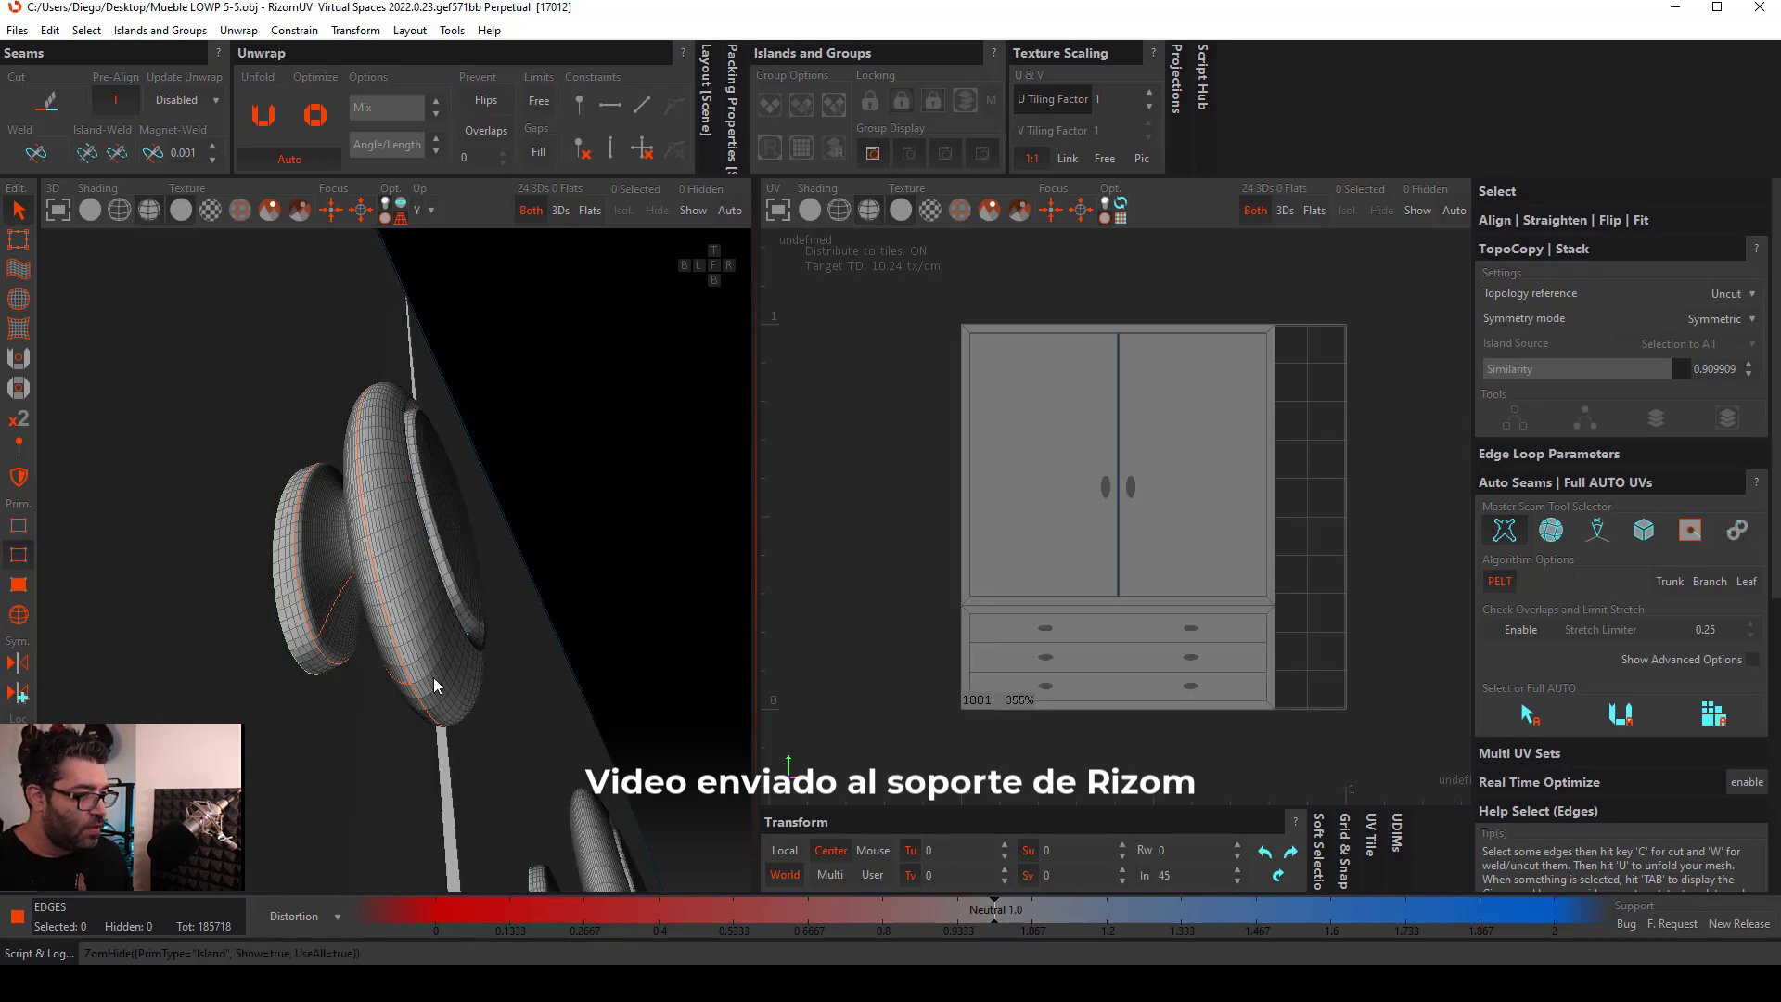
Step: In Island mode, select the handle's inner ring and two other pieces, plus the matching piece on the neighbouring handle
{"action": "left_click_drag", "start_coordinate": [414, 676], "coordinate": [443, 697], "text": "alt"}
{"action": "scroll", "coordinate": [443, 528], "scroll_direction": "up", "scroll_amount": 5}
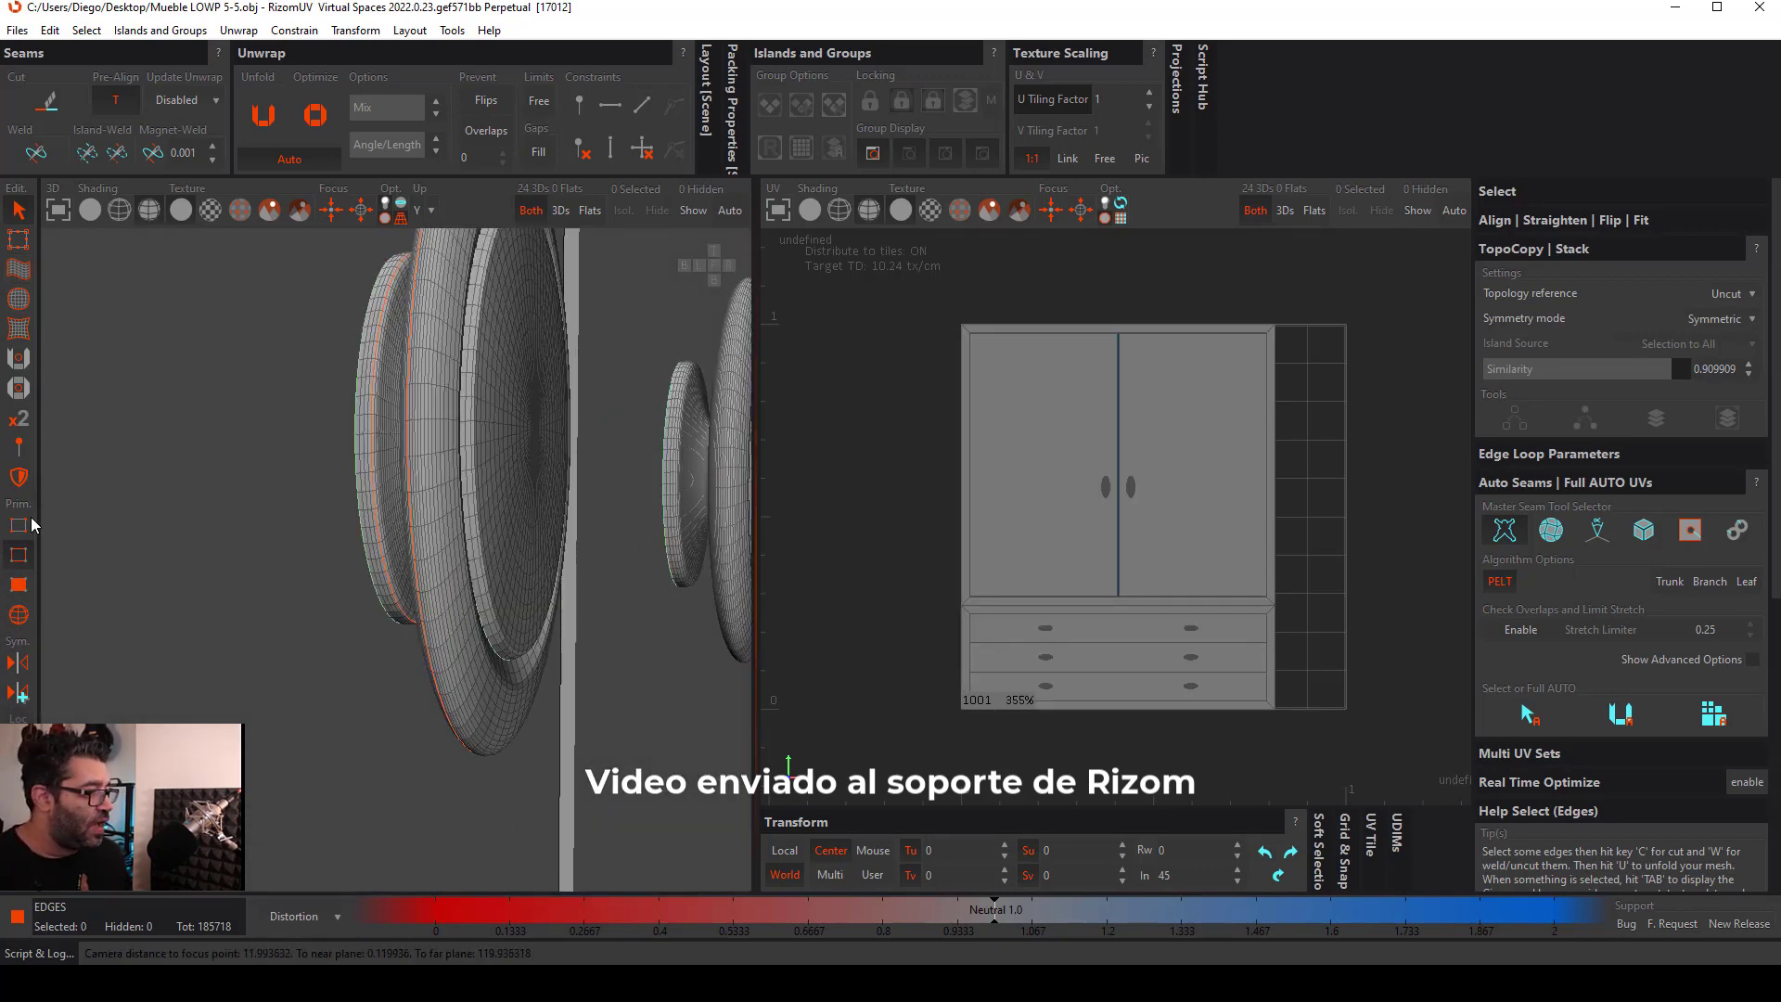
{"action": "left_click", "coordinate": [18, 616]}
{"action": "left_click", "coordinate": [403, 598]}
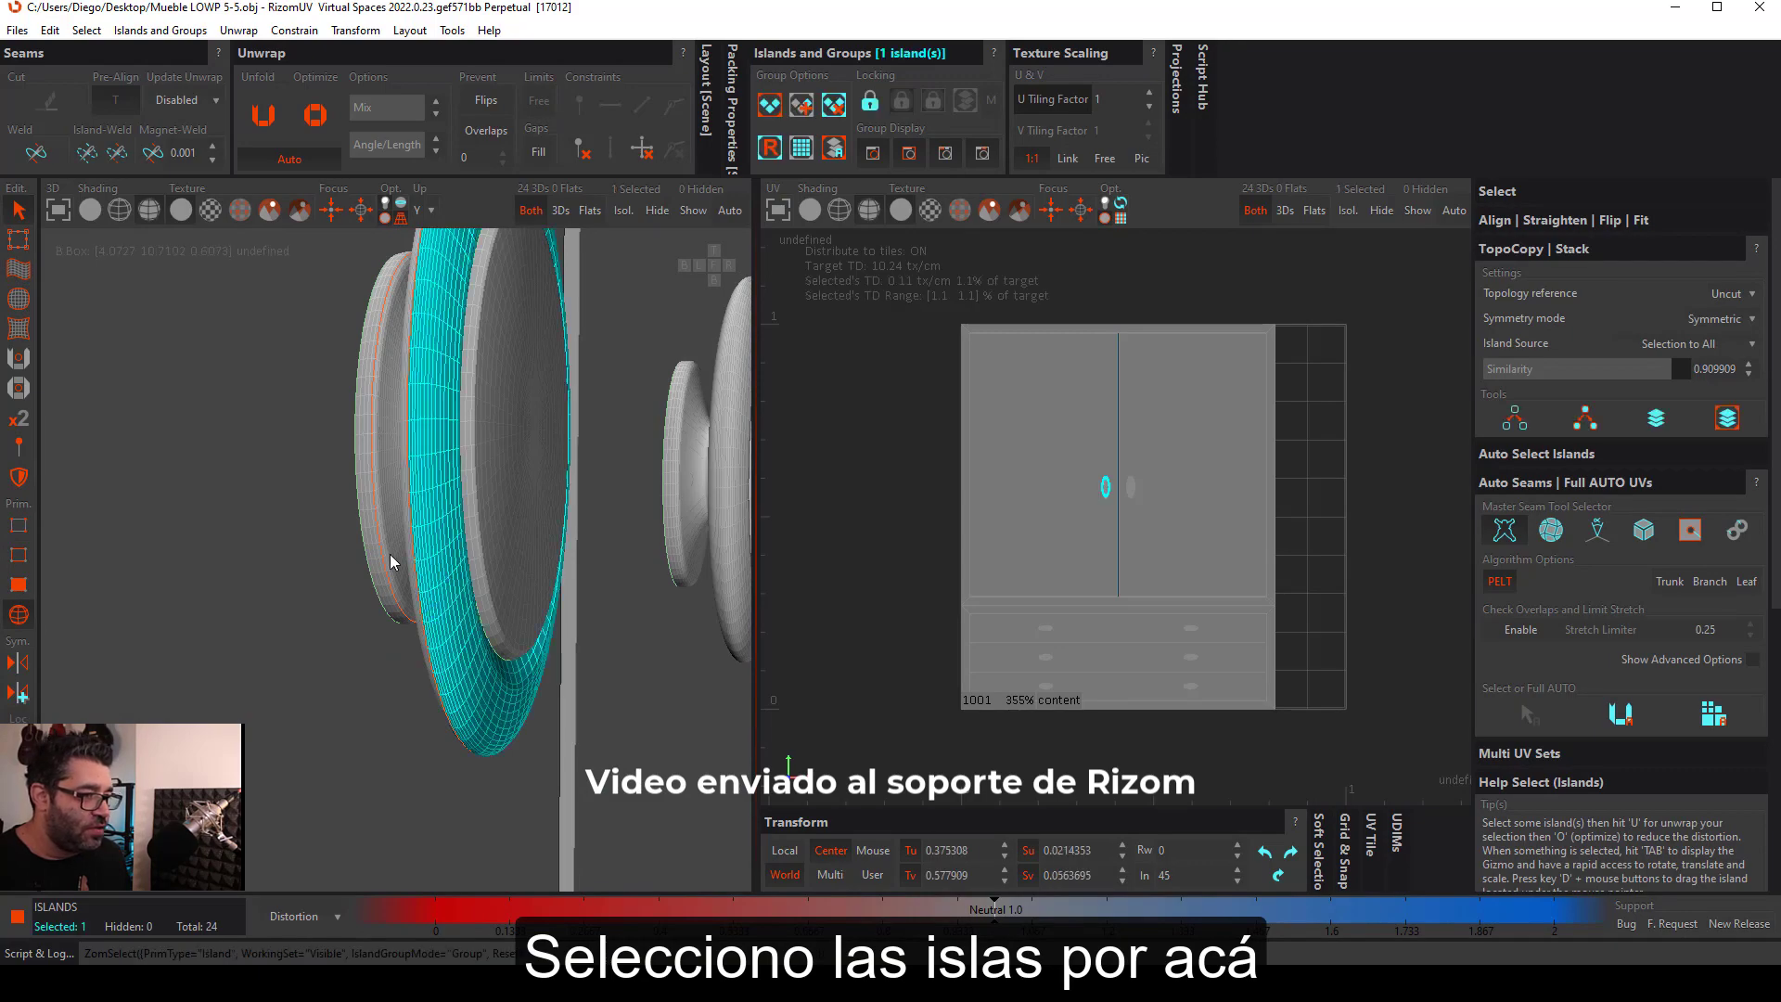
{"action": "left_click", "coordinate": [389, 555], "text": "shift"}
{"action": "left_click", "coordinate": [388, 562], "text": "shift"}
{"action": "left_click_drag", "start_coordinate": [388, 562], "coordinate": [532, 592], "text": "alt"}
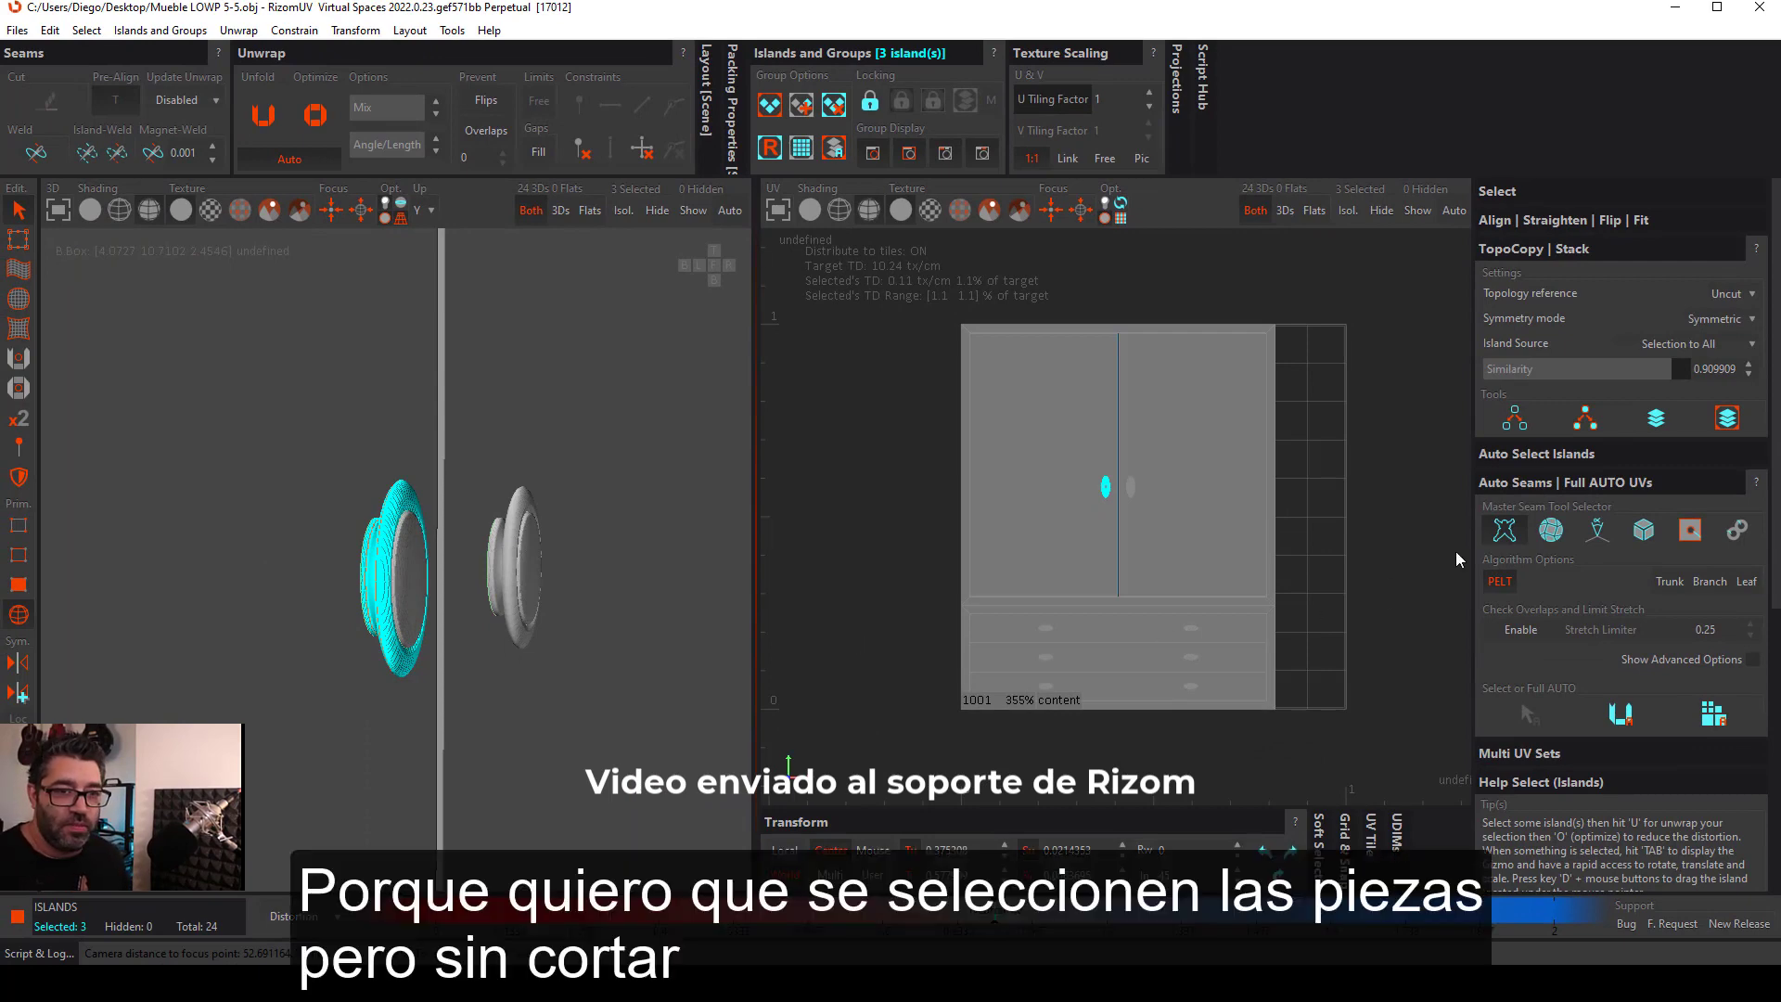
{"action": "left_click", "coordinate": [1544, 422]}
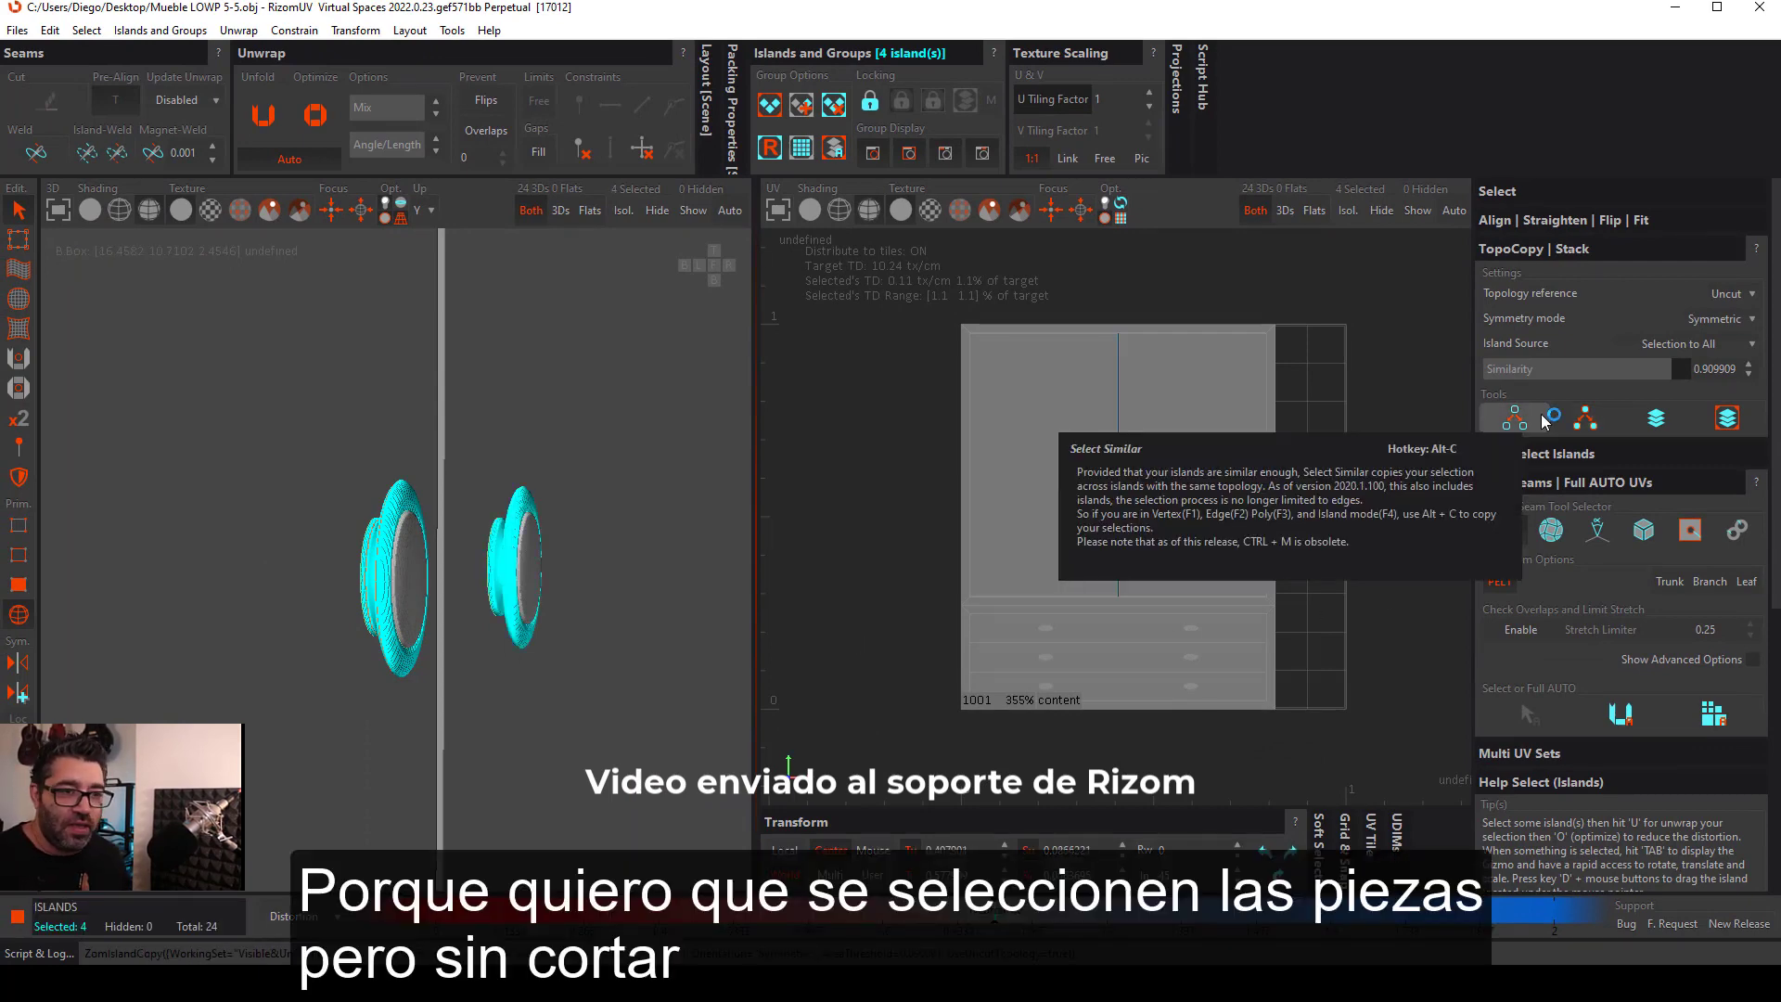
{"action": "scroll", "coordinate": [1132, 486], "scroll_direction": "up", "scroll_amount": 5}
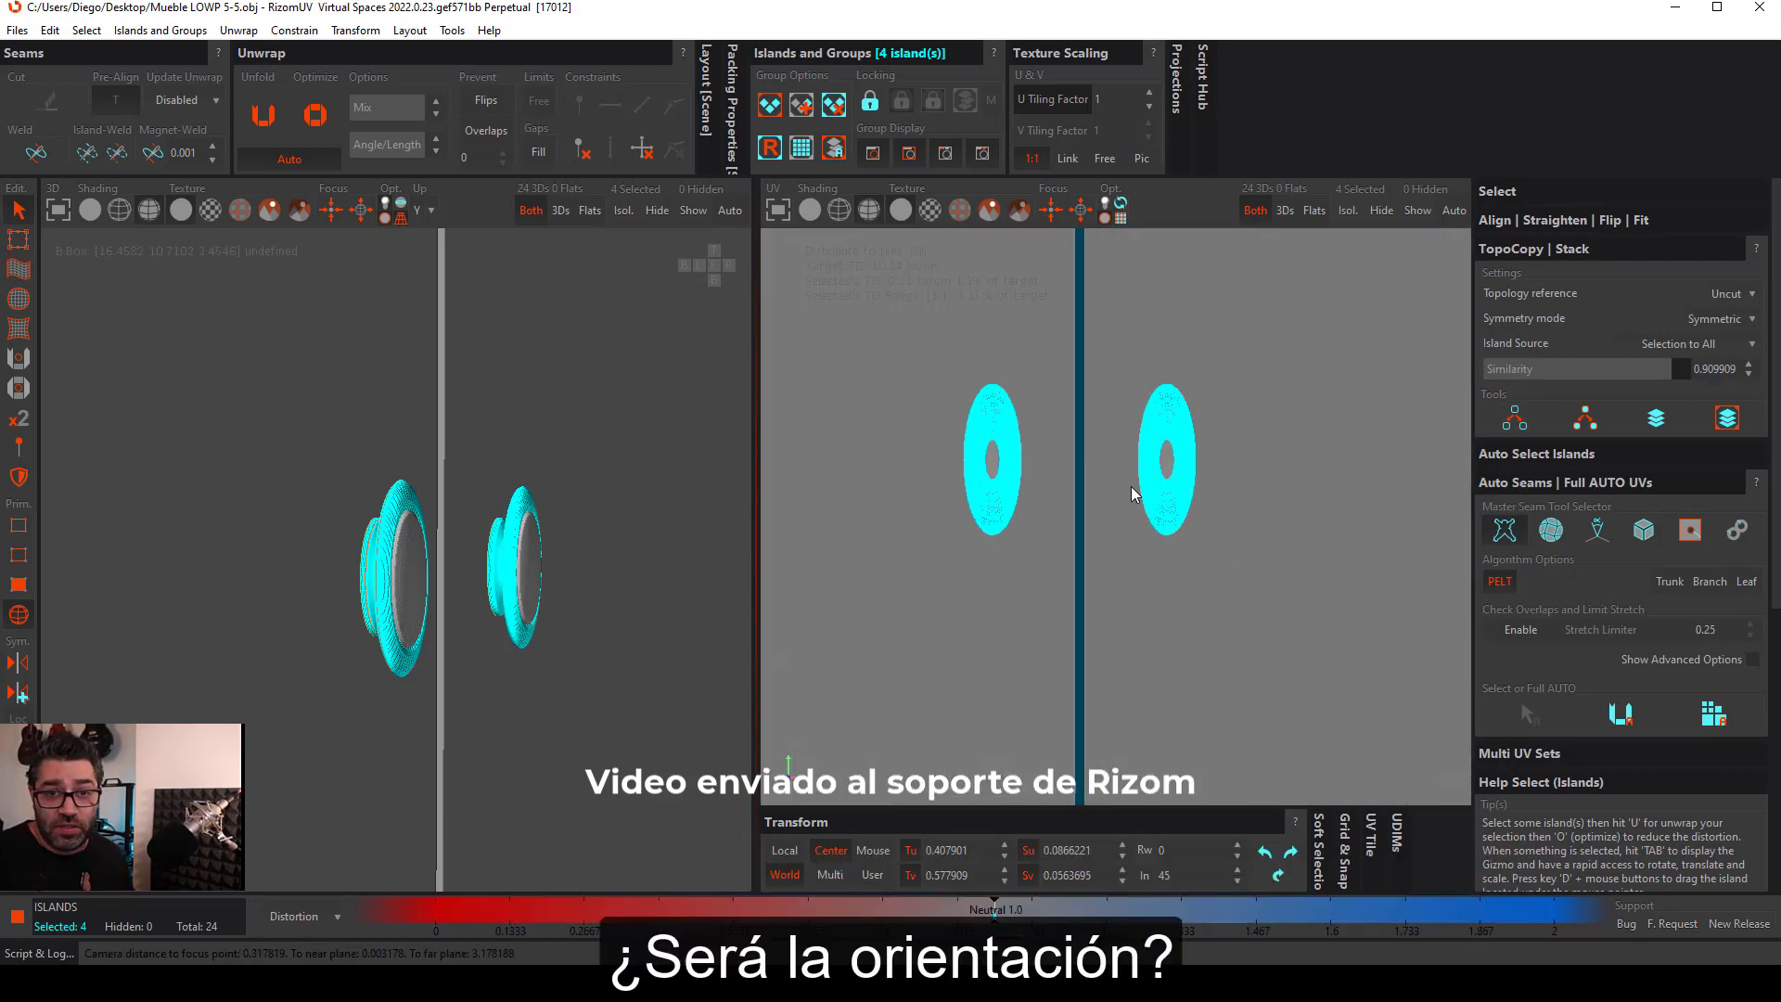
Step: Lower TopoCopy Similarity to 0.279972 and select all islands similar to the handle pieces
{"action": "left_click_drag", "start_coordinate": [1662, 371], "coordinate": [1524, 403]}
{"action": "left_click", "coordinate": [1520, 413]}
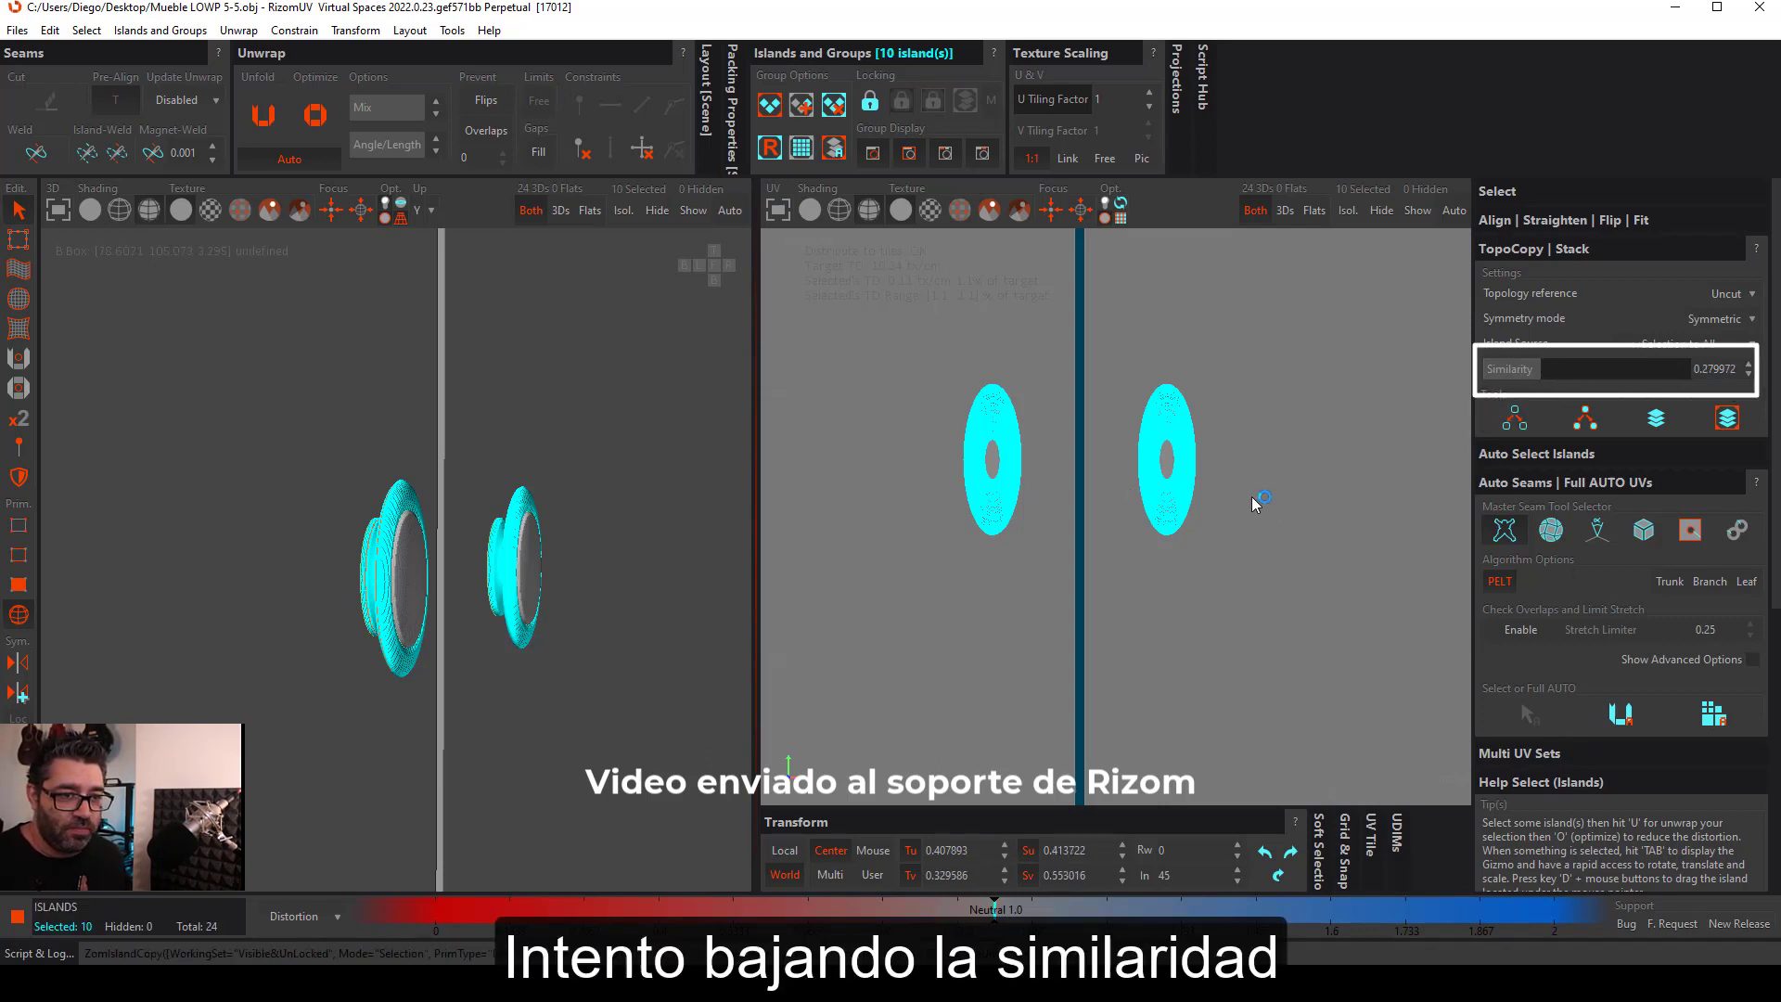
{"action": "scroll", "coordinate": [1212, 605], "scroll_direction": "up", "scroll_amount": 5}
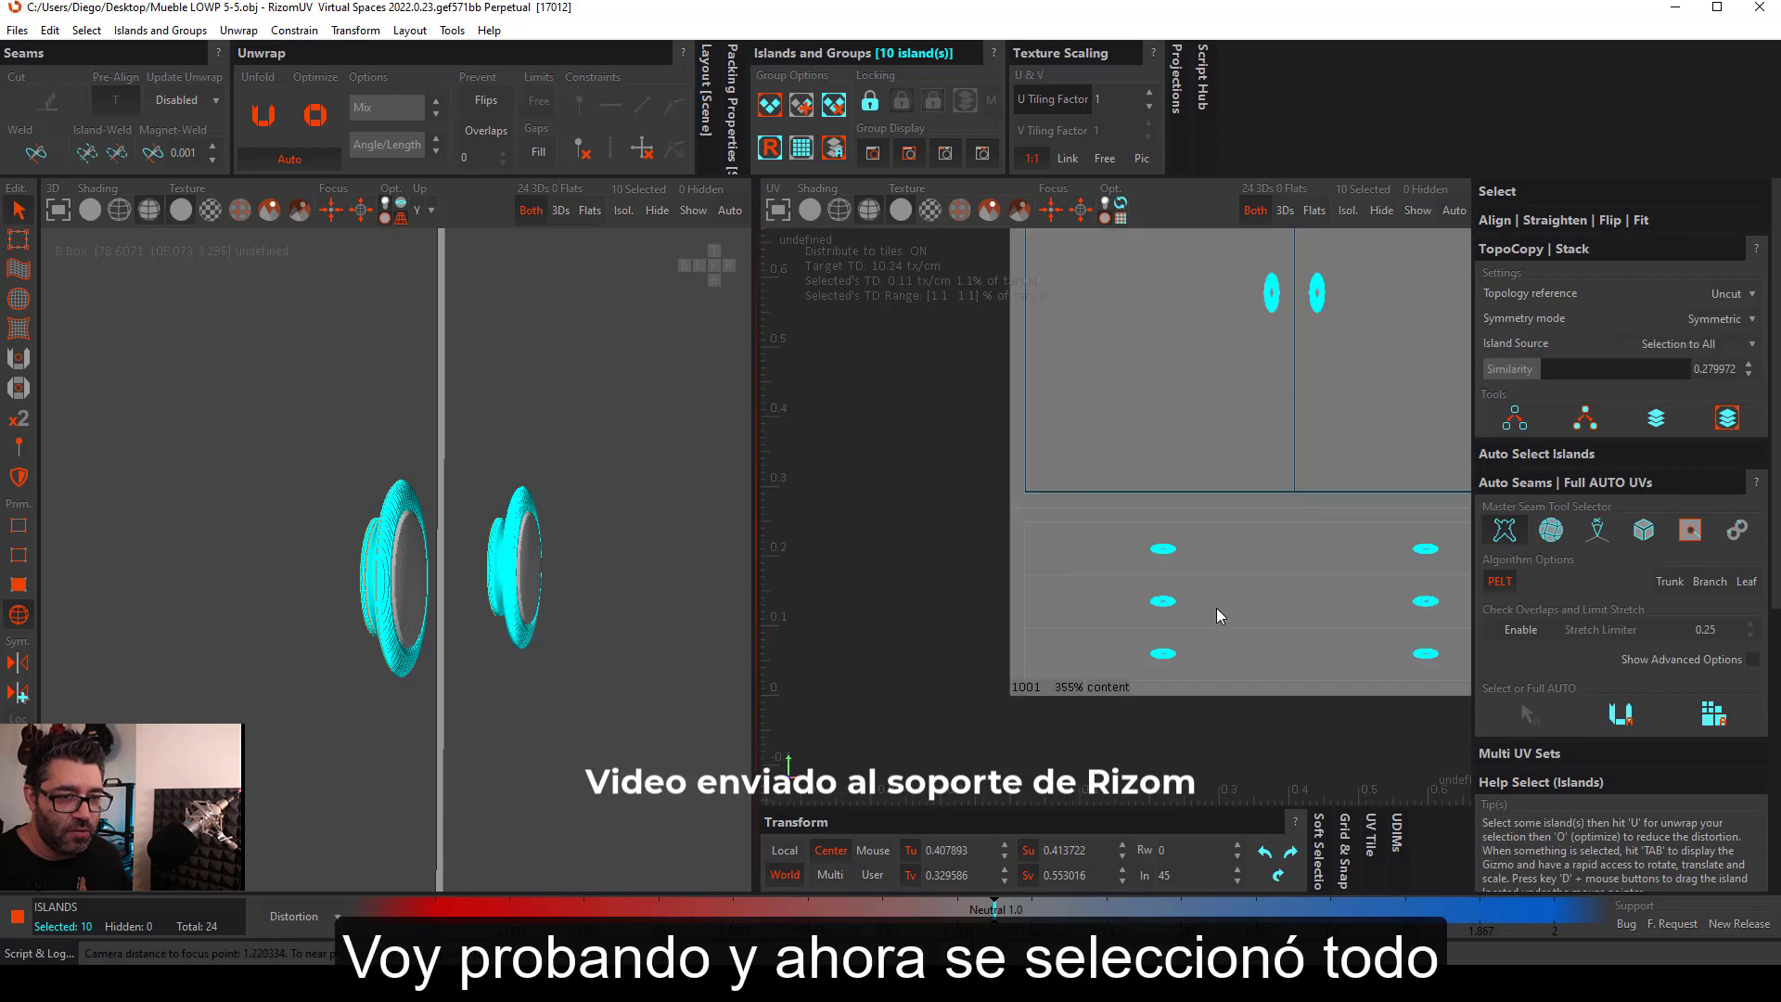
{"action": "middle_click_drag", "start_coordinate": [1243, 562], "coordinate": [1212, 611]}
{"action": "scroll", "coordinate": [473, 617], "scroll_direction": "down", "scroll_amount": 3}
{"action": "right_click_drag", "start_coordinate": [475, 619], "coordinate": [565, 549]}
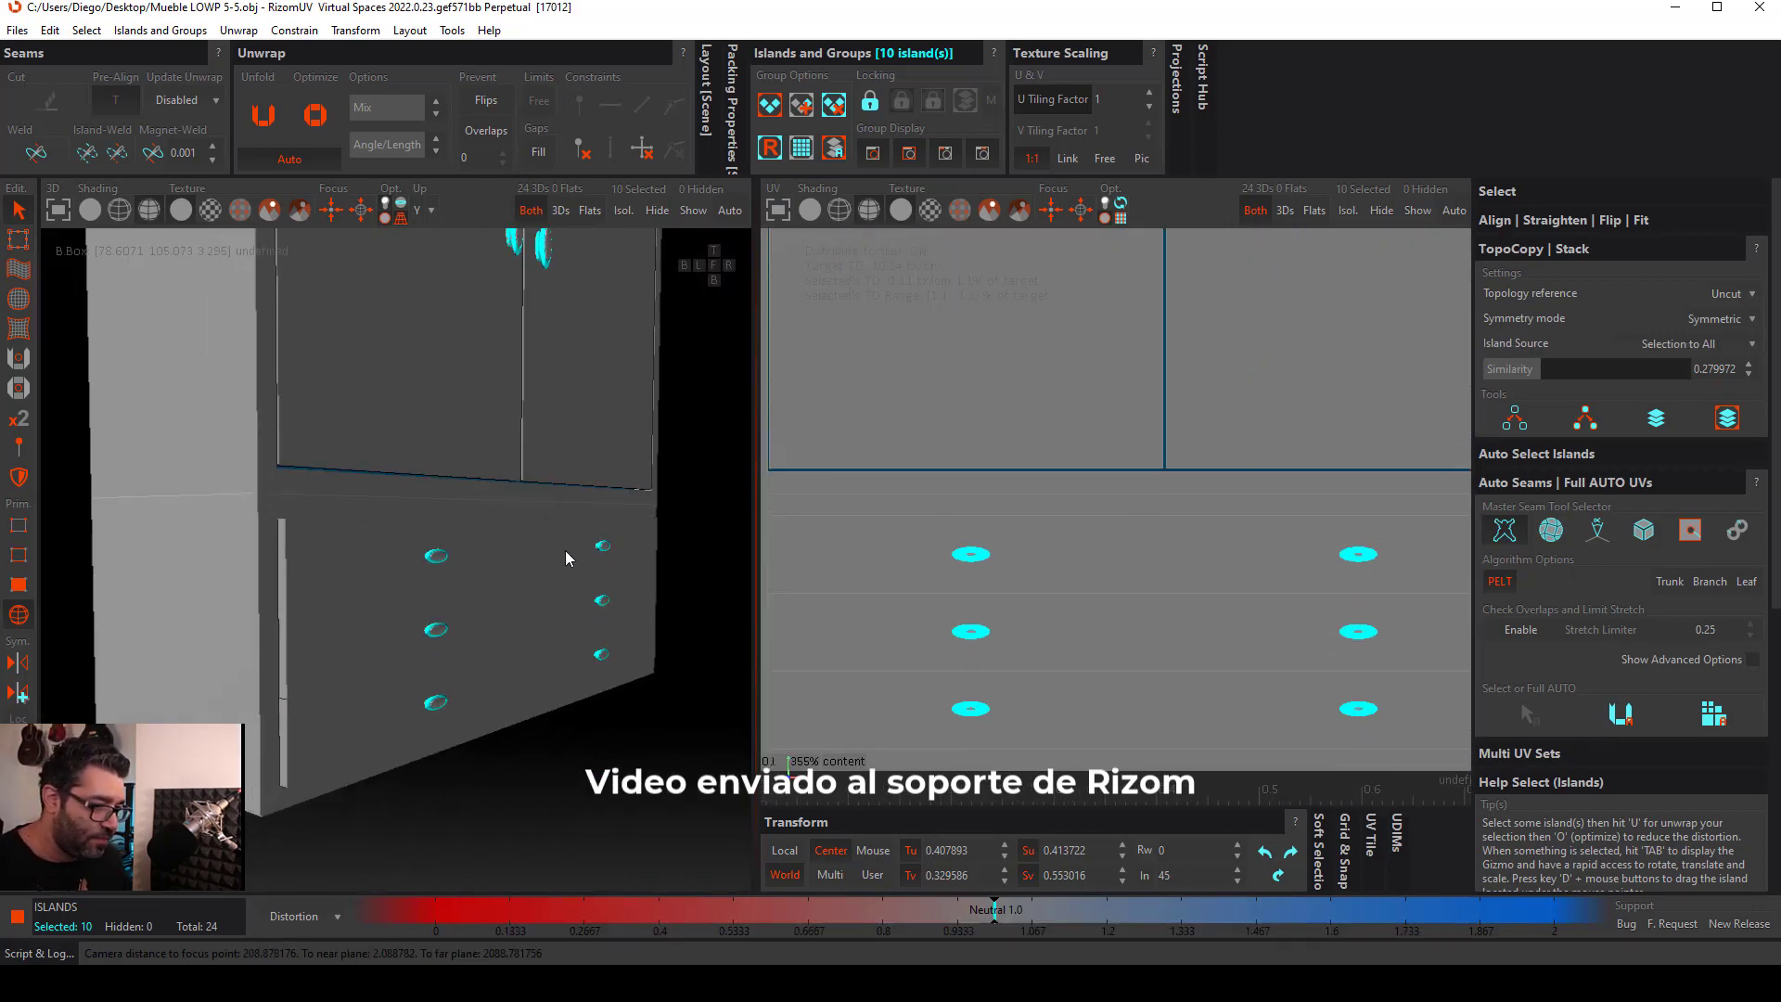
{"action": "scroll", "coordinate": [492, 593], "scroll_direction": "up", "scroll_amount": 3}
{"action": "scroll", "coordinate": [404, 571], "scroll_direction": "up", "scroll_amount": 3}
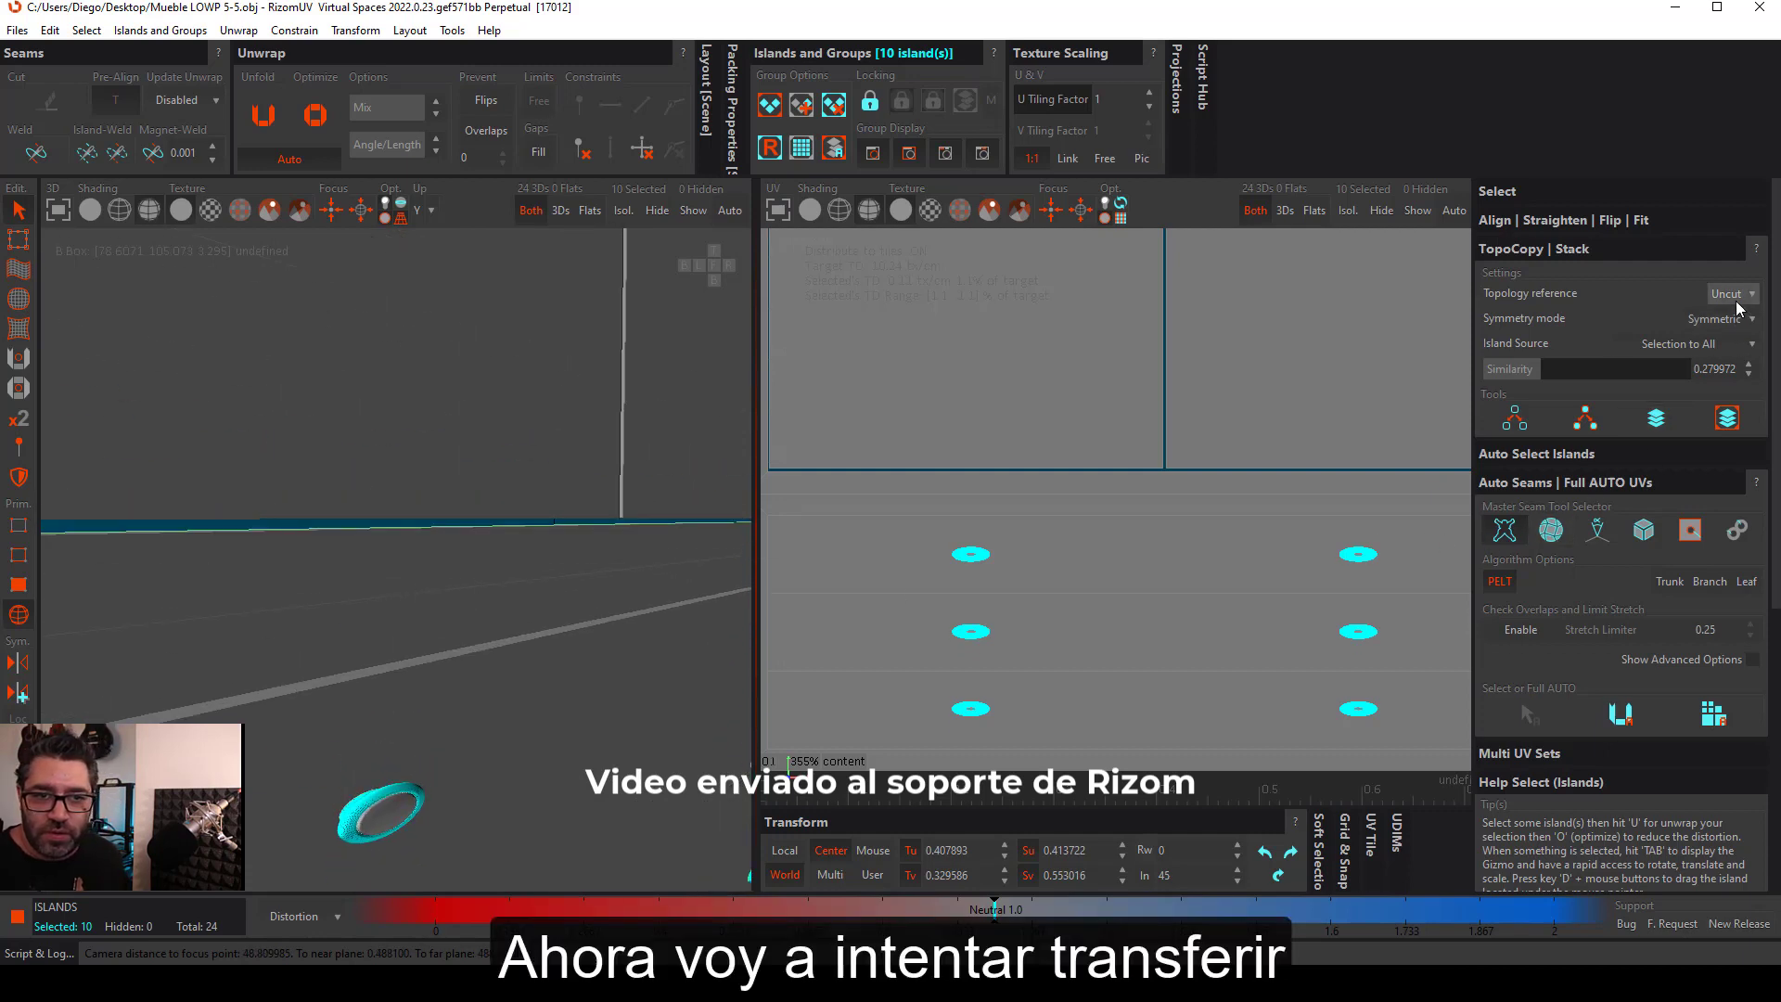
Step: Copy the handle seams onto all similar handles, bringing the wardrobe to 38 islands
{"action": "left_click", "coordinate": [1597, 425]}
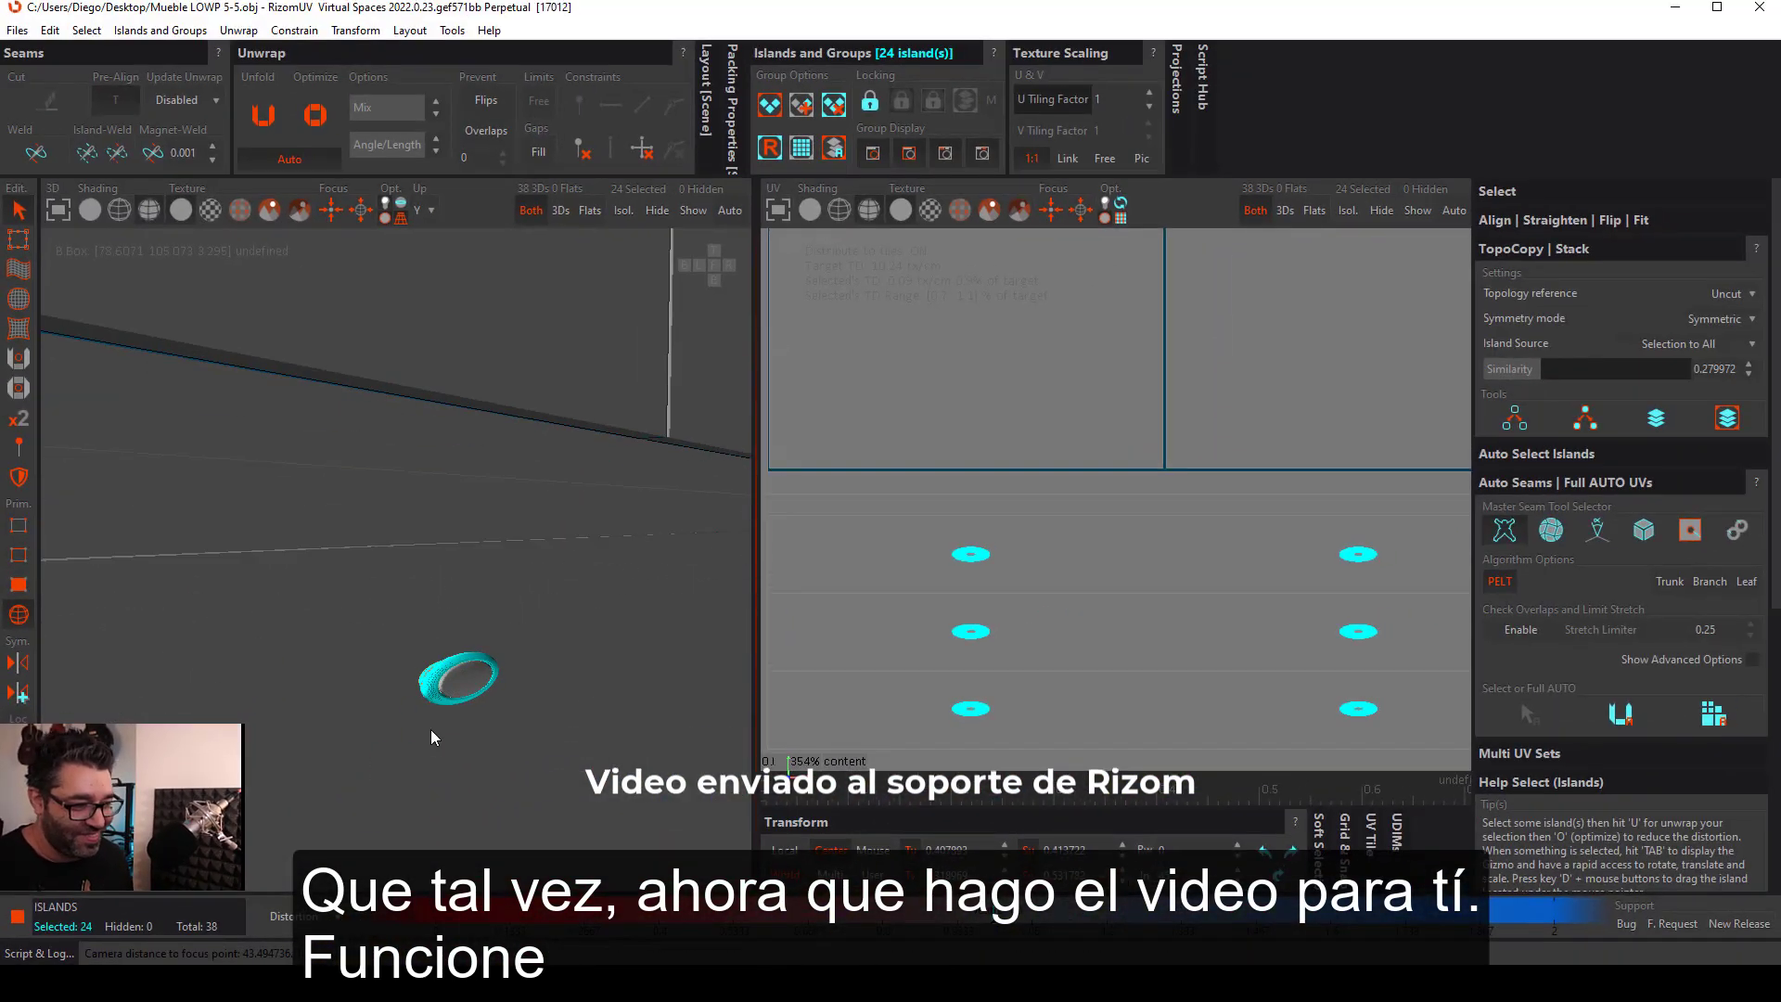
{"action": "left_click_drag", "start_coordinate": [431, 729], "coordinate": [312, 655], "text": "alt"}
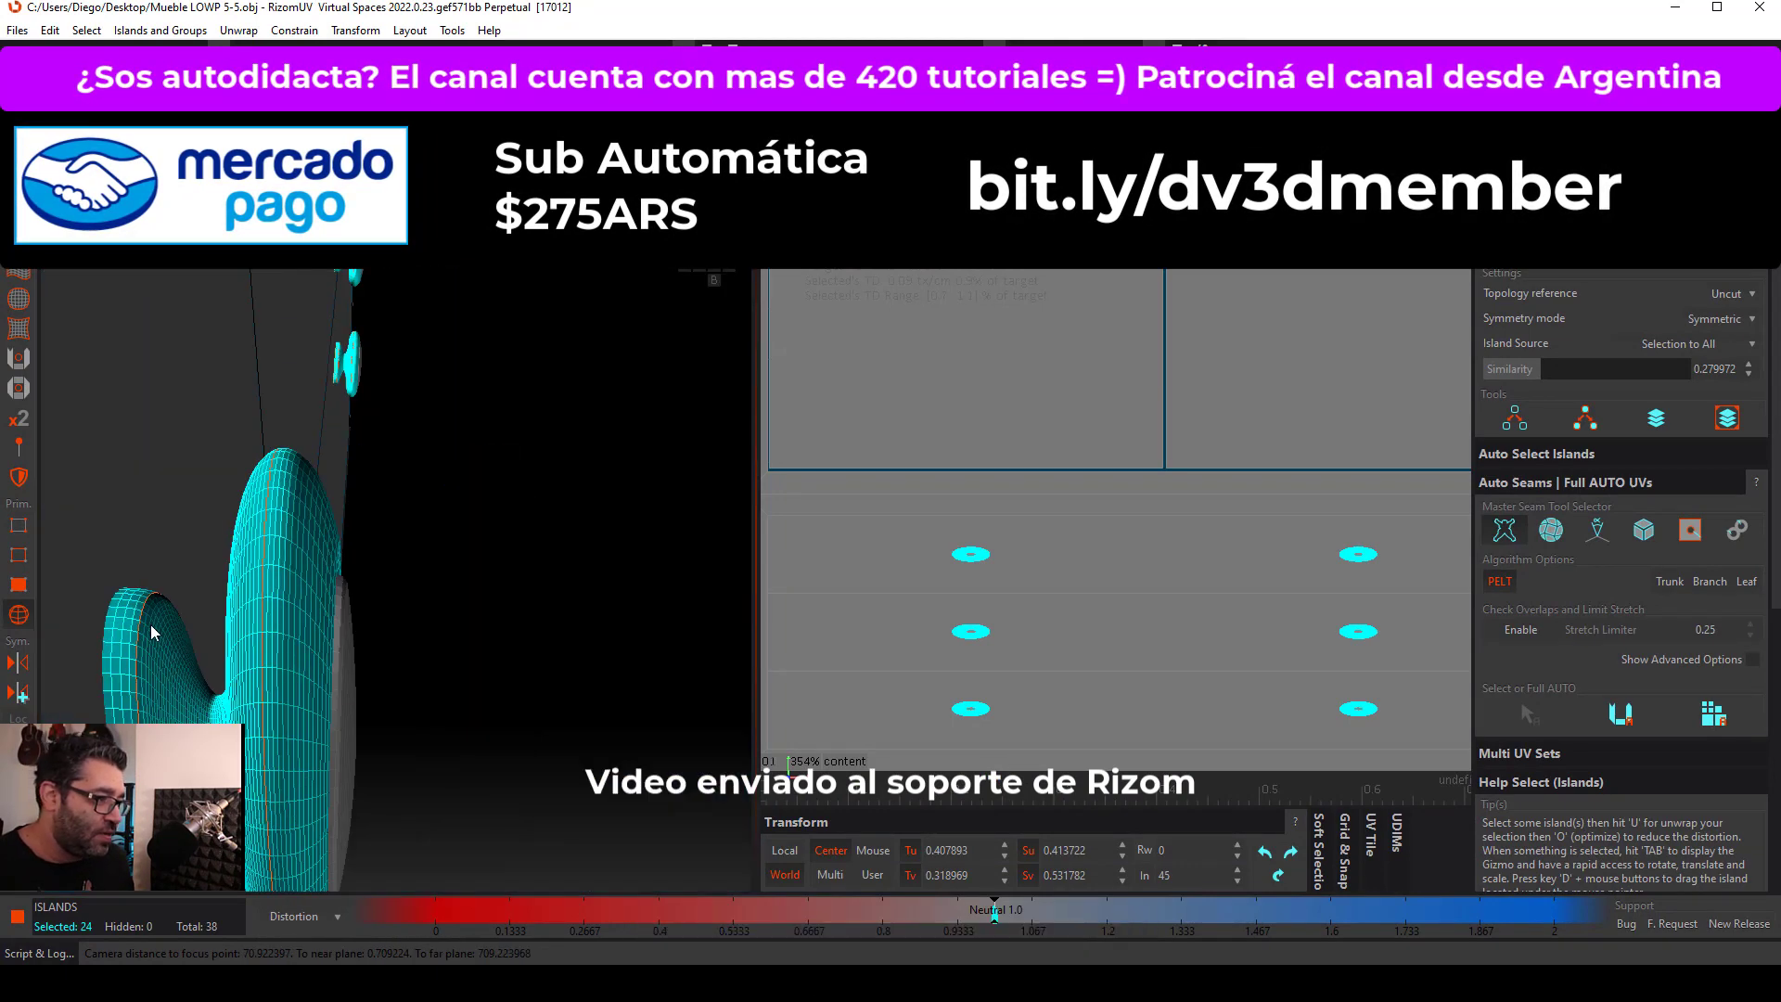
{"action": "left_click_drag", "start_coordinate": [215, 694], "coordinate": [271, 683], "text": "alt"}
{"action": "scroll", "coordinate": [275, 640], "scroll_direction": "up", "scroll_amount": 8}
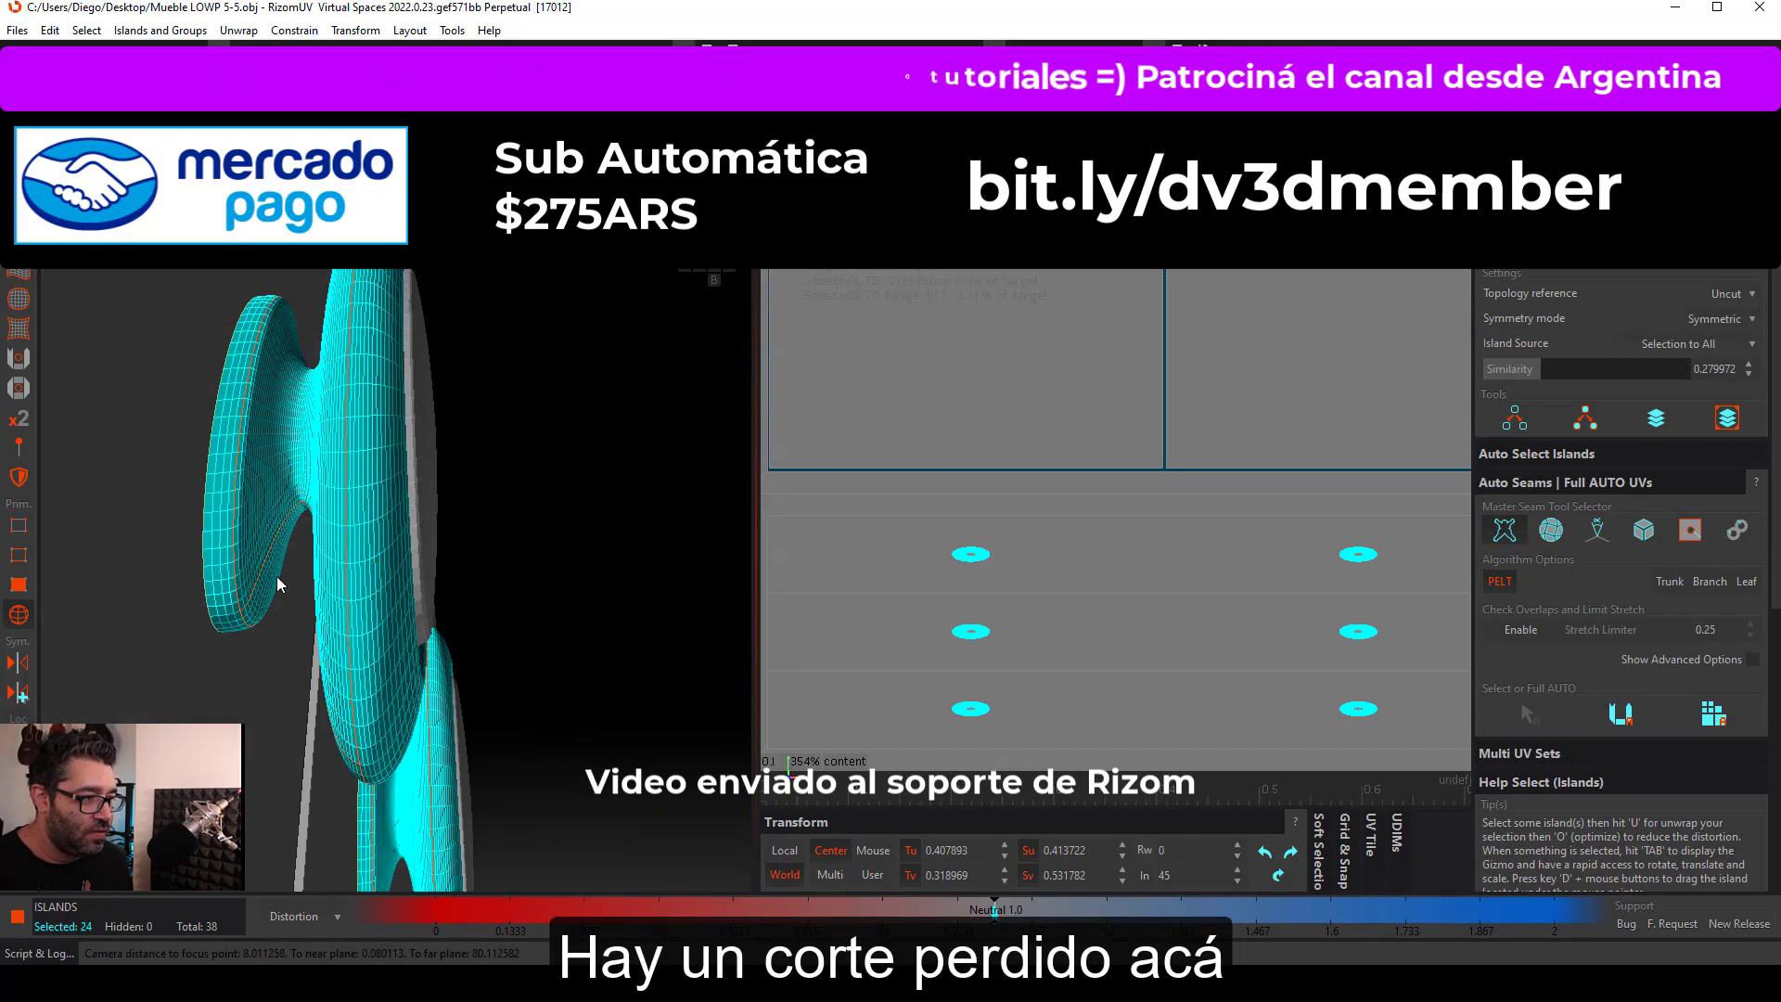
{"action": "scroll", "coordinate": [278, 585], "scroll_direction": "up", "scroll_amount": 4}
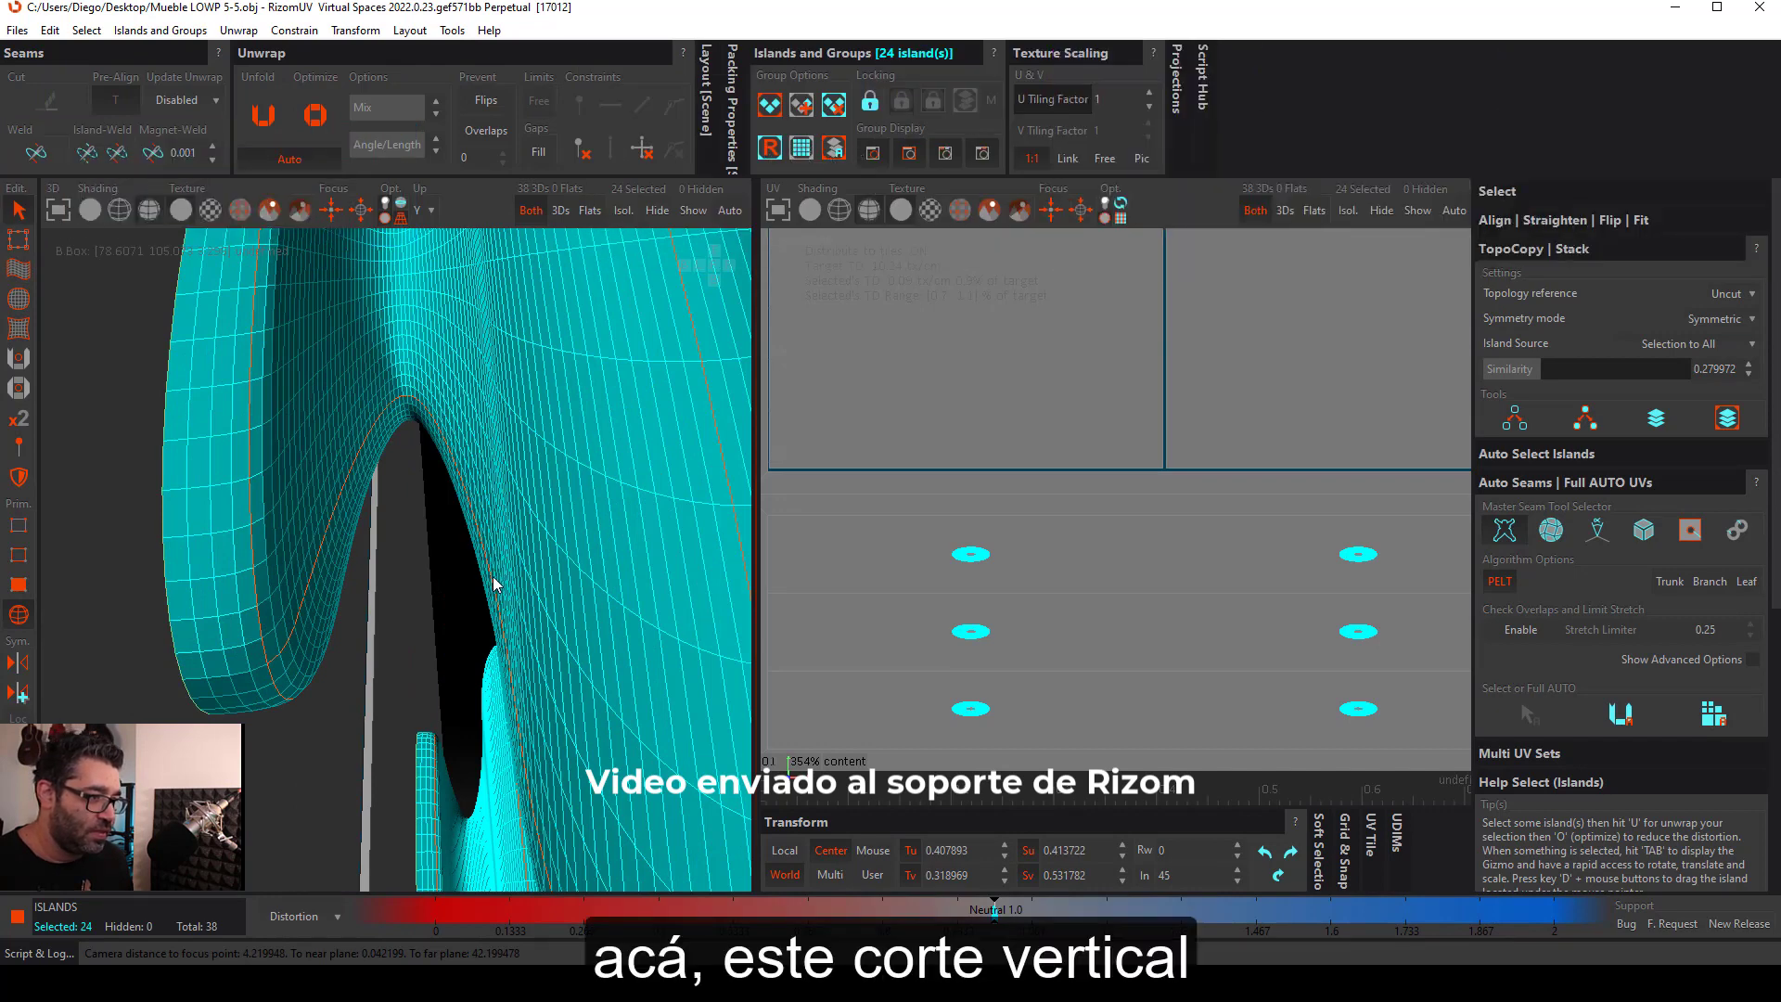
{"action": "scroll", "coordinate": [501, 603], "scroll_direction": "down", "scroll_amount": 10}
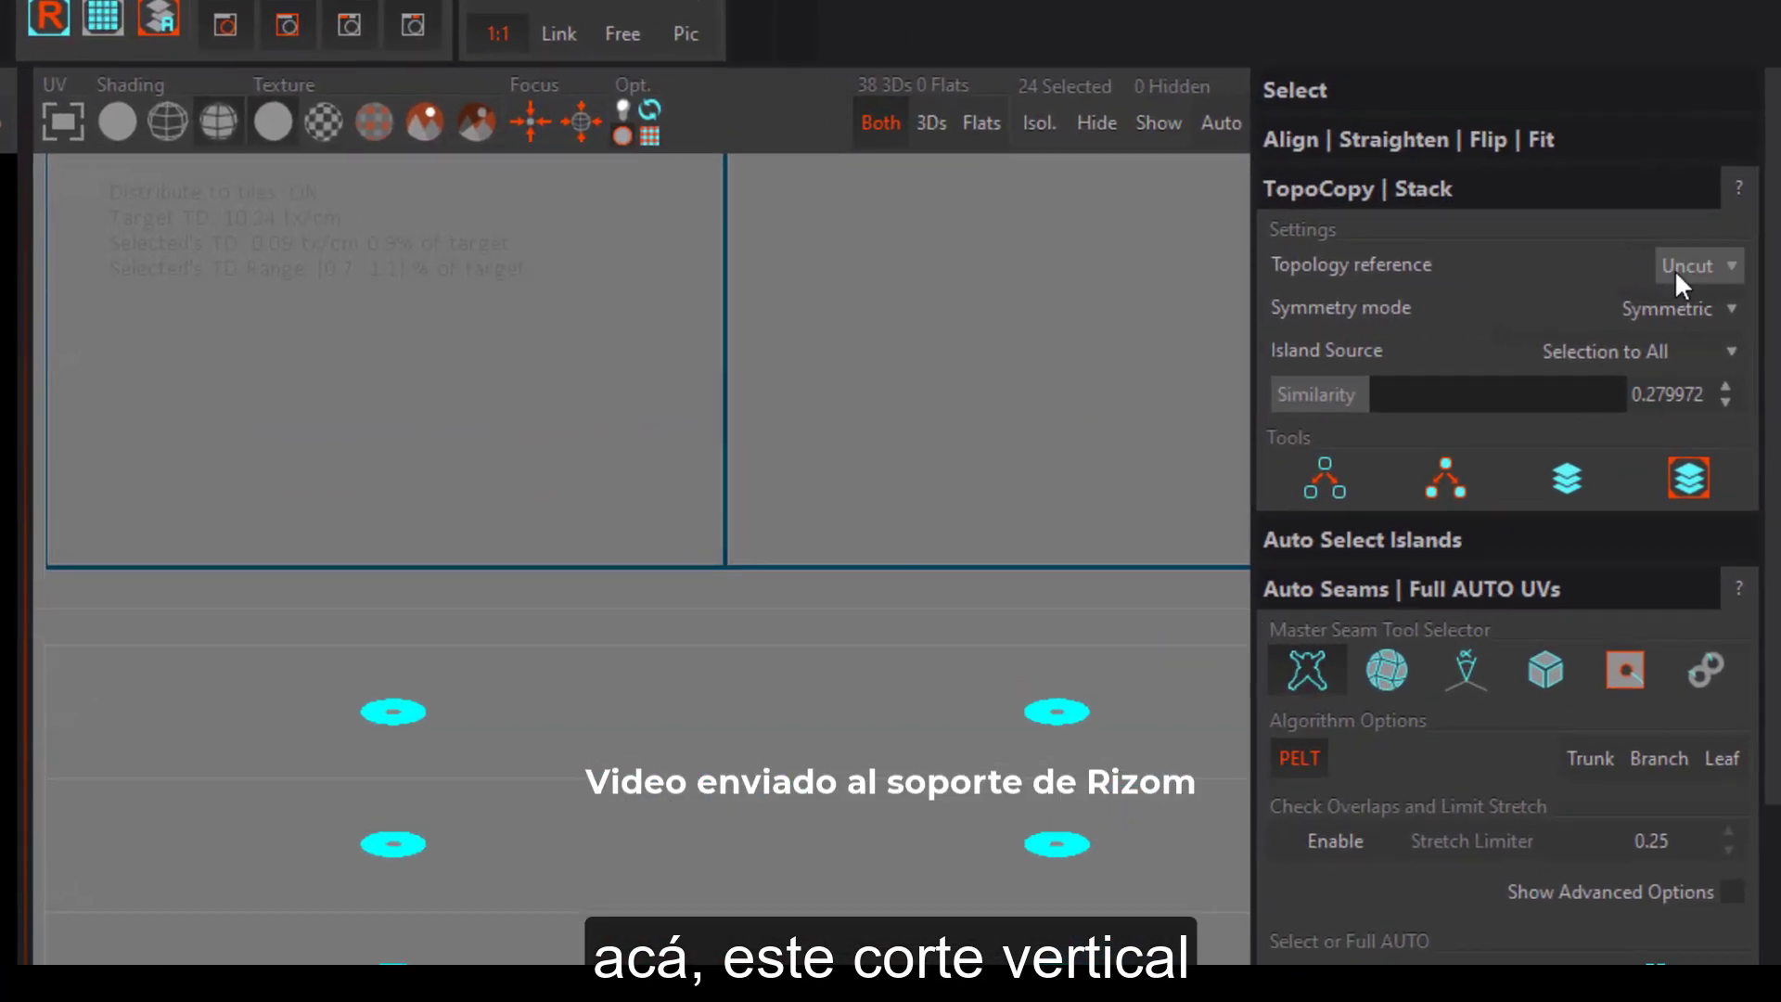
{"action": "left_click", "coordinate": [1718, 295]}
{"action": "left_click", "coordinate": [1707, 349]}
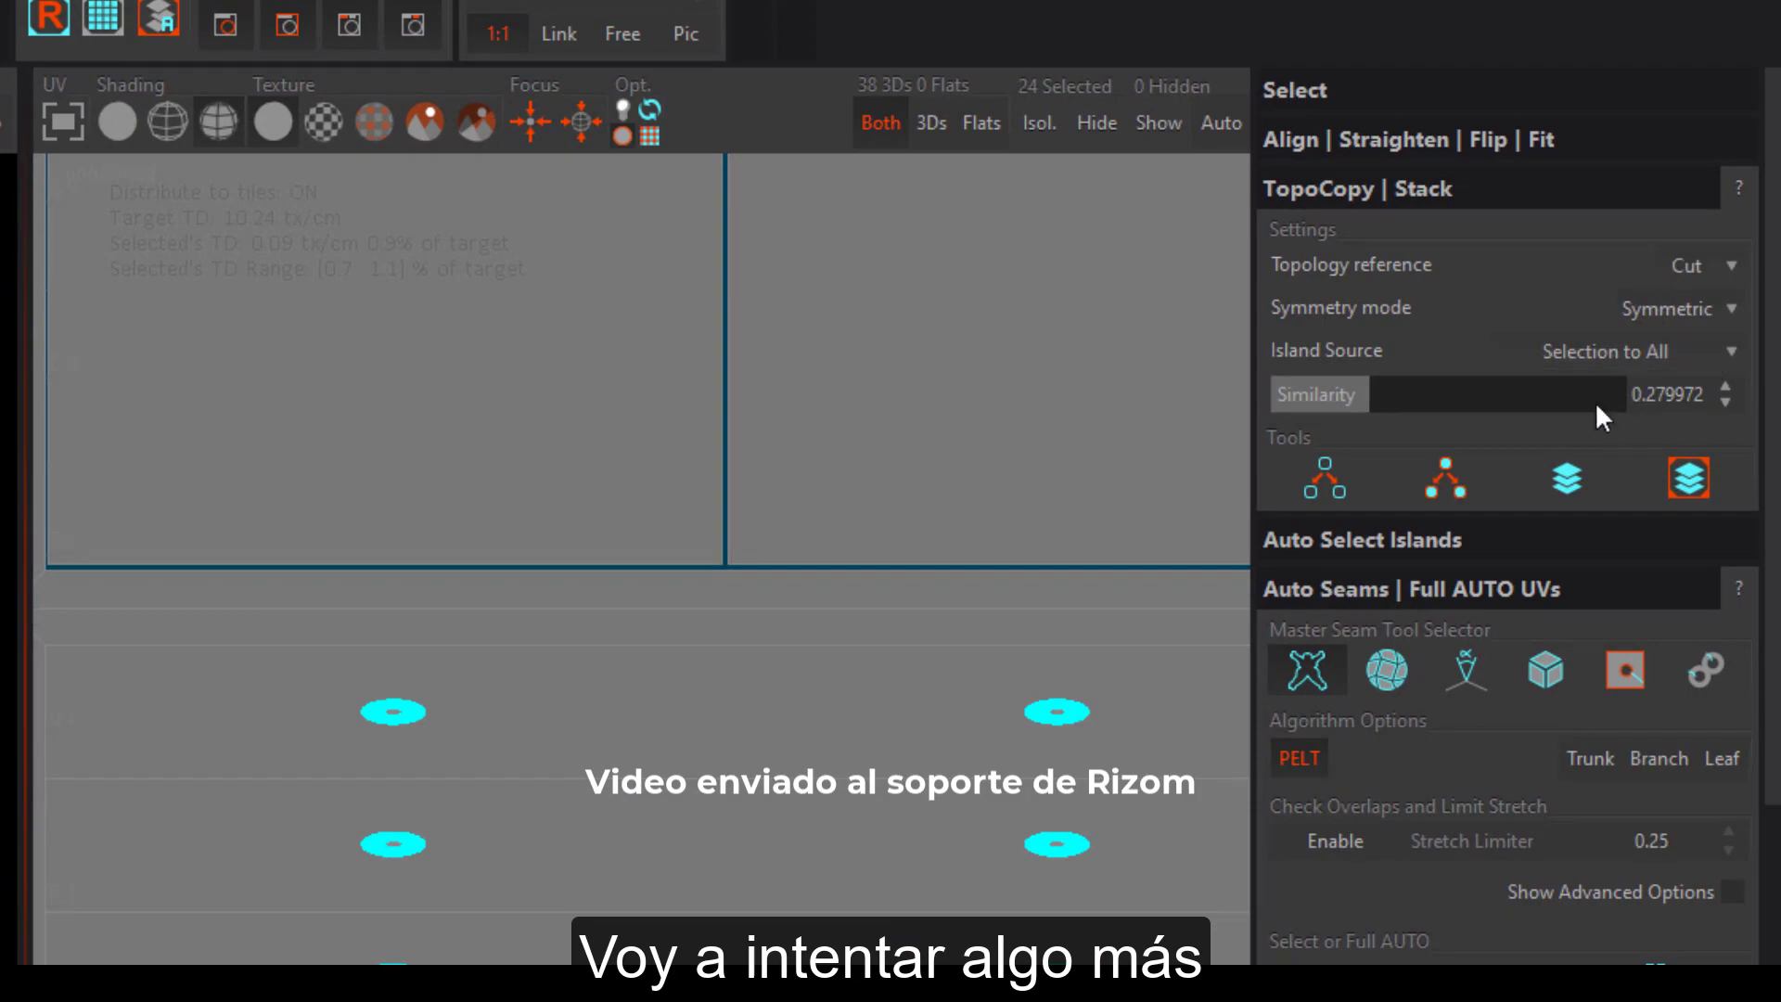
{"action": "left_click", "coordinate": [1448, 483]}
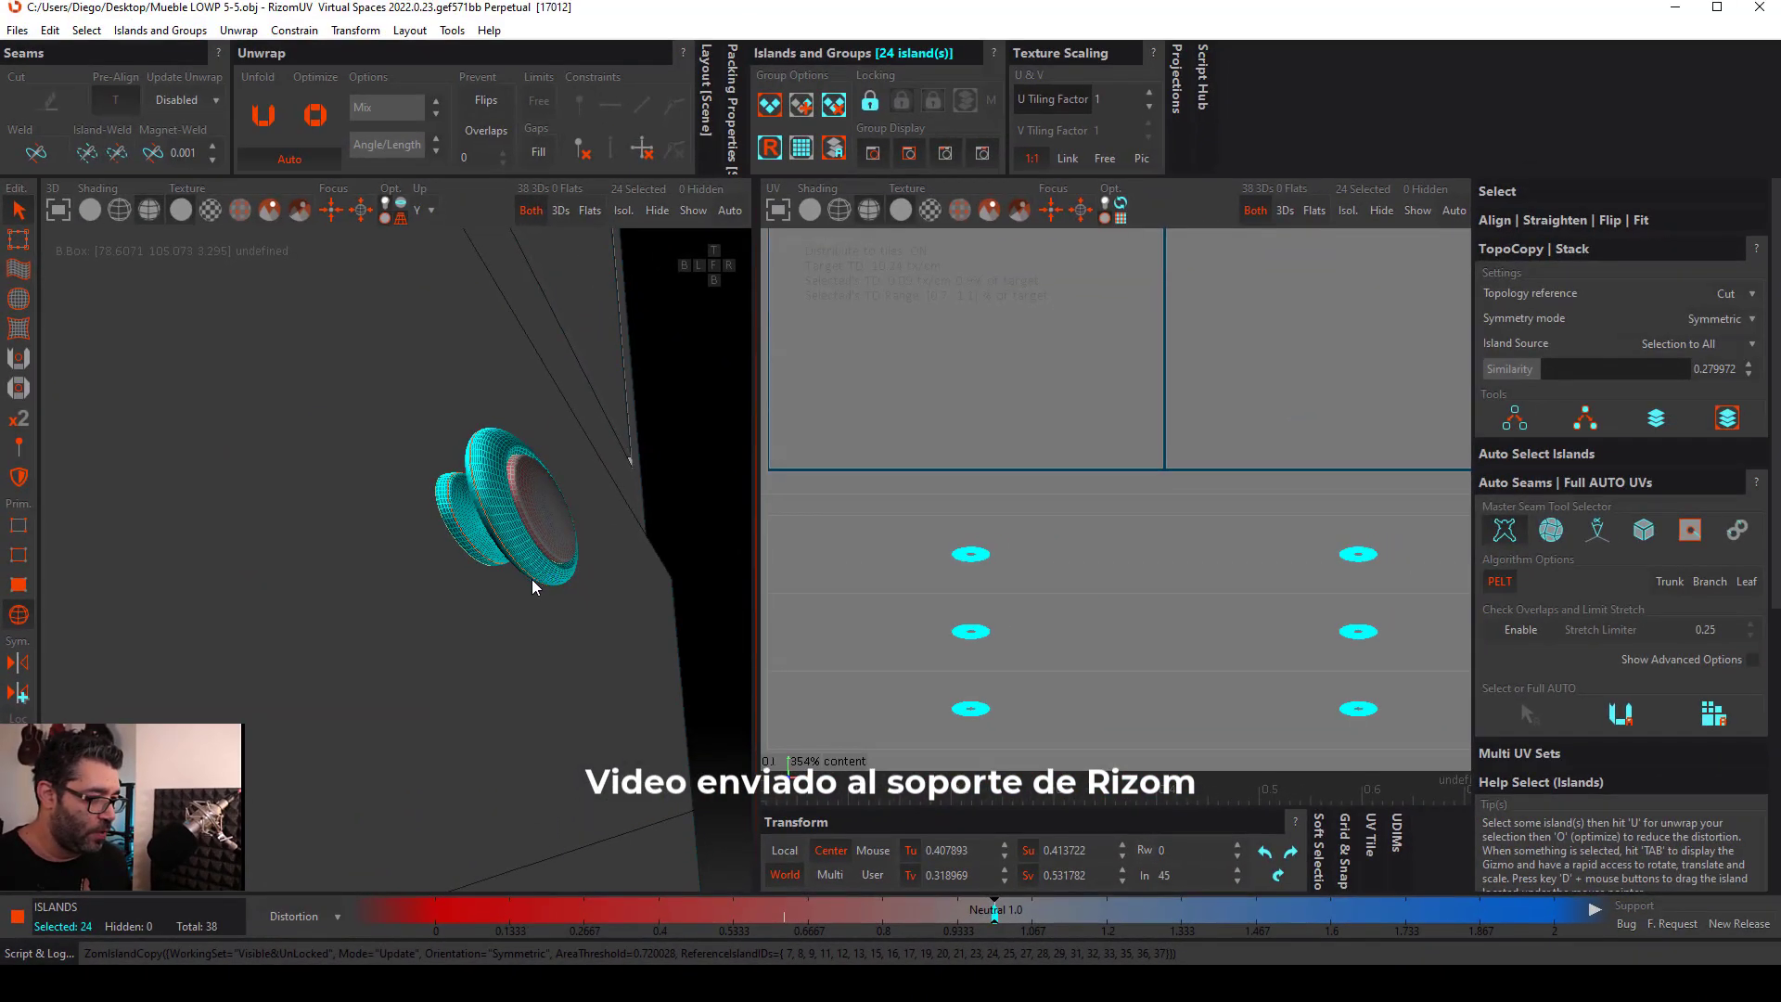
{"action": "scroll", "coordinate": [531, 579], "scroll_direction": "up", "scroll_amount": 5}
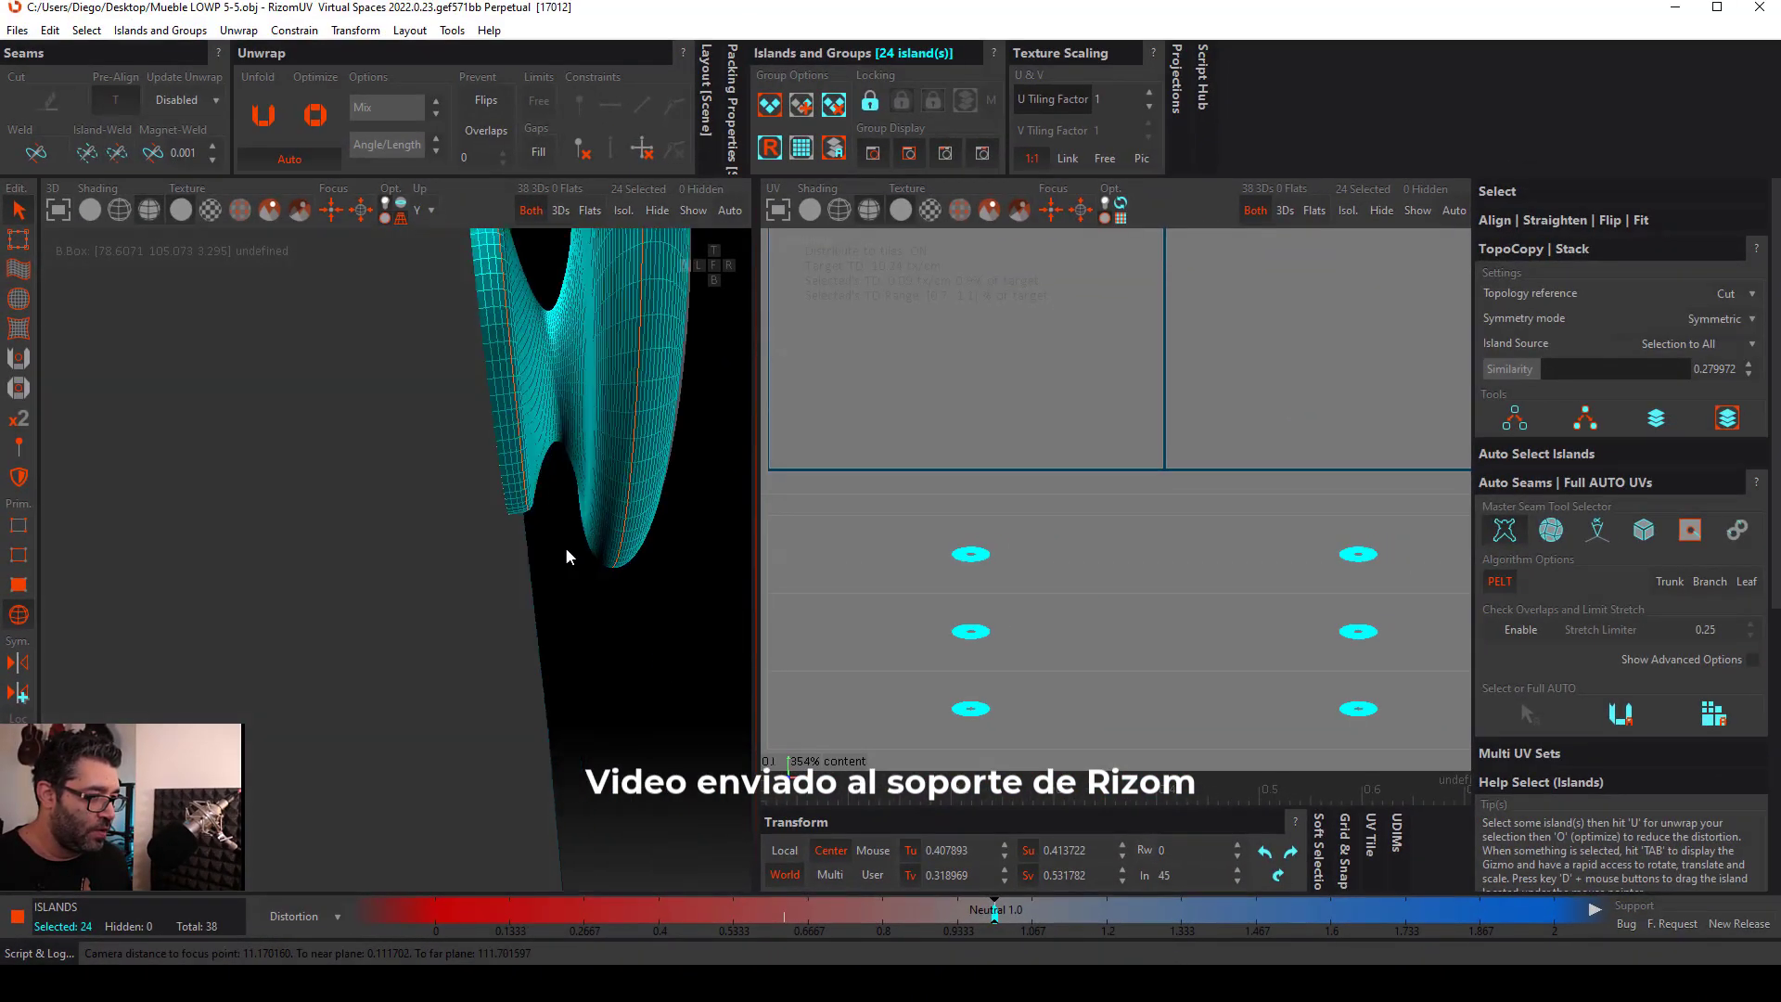
{"action": "scroll", "coordinate": [570, 572], "scroll_direction": "down", "scroll_amount": 5}
{"action": "left_click_drag", "start_coordinate": [537, 616], "coordinate": [424, 620], "text": "alt"}
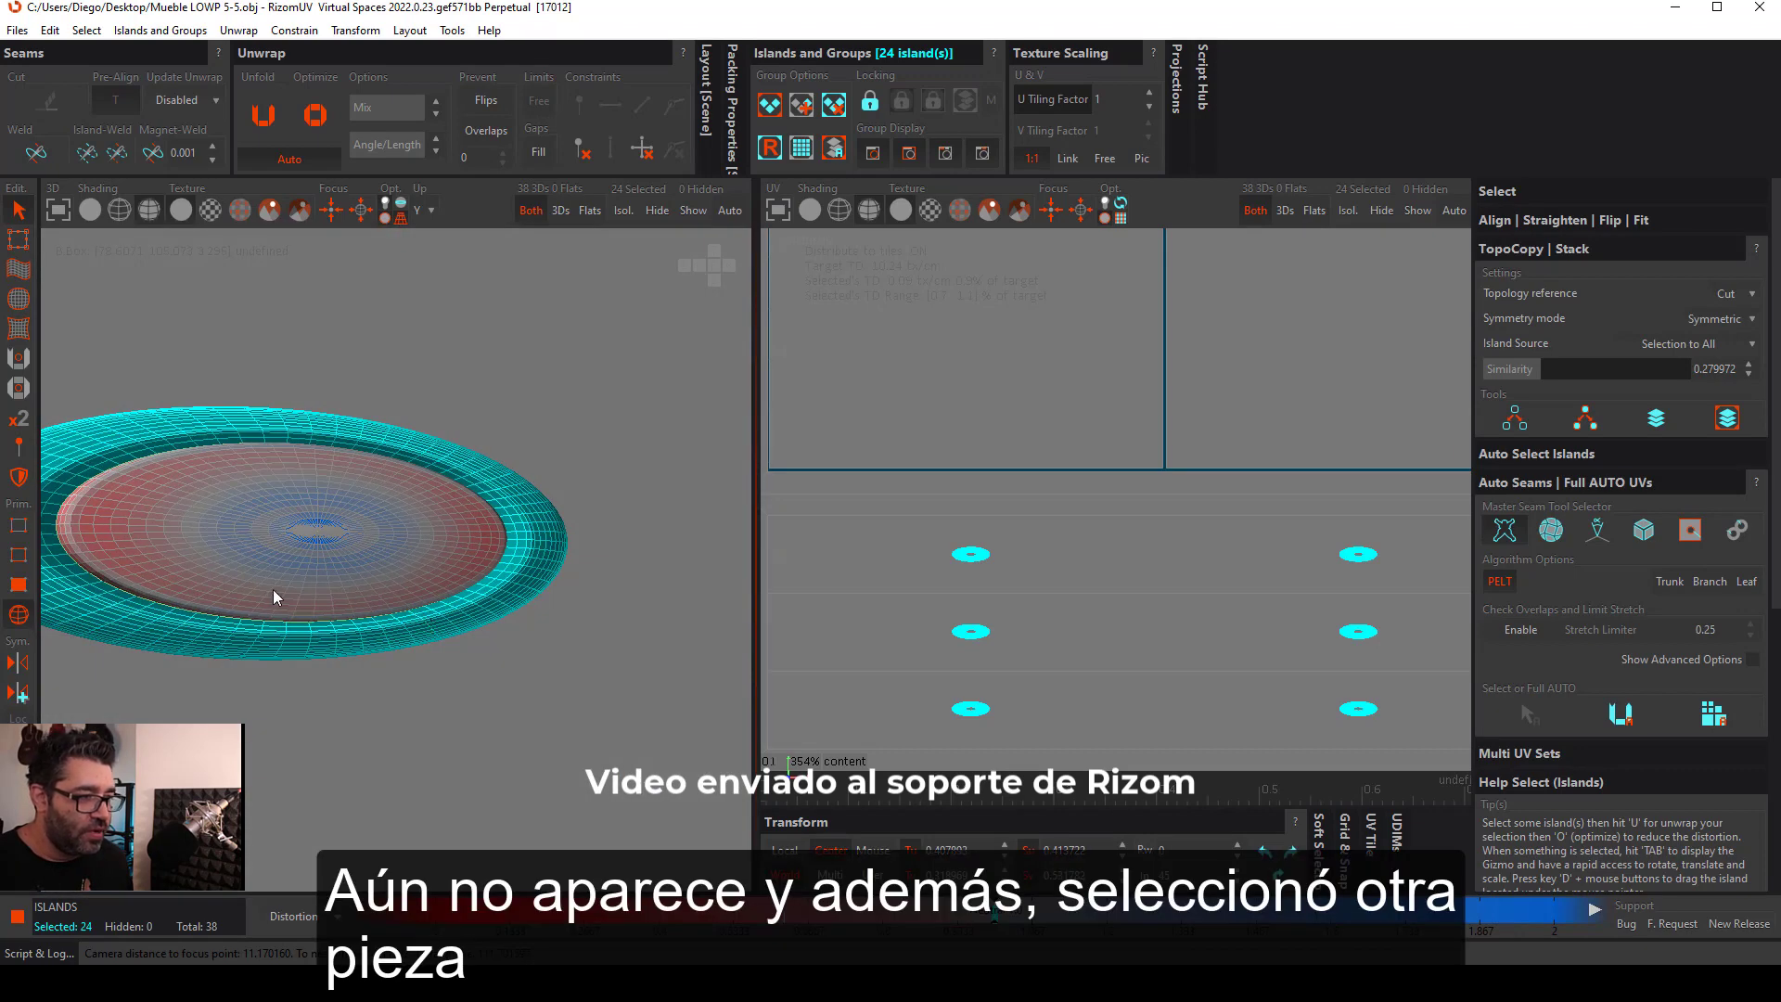
{"action": "scroll", "coordinate": [306, 597], "scroll_direction": "up", "scroll_amount": 3}
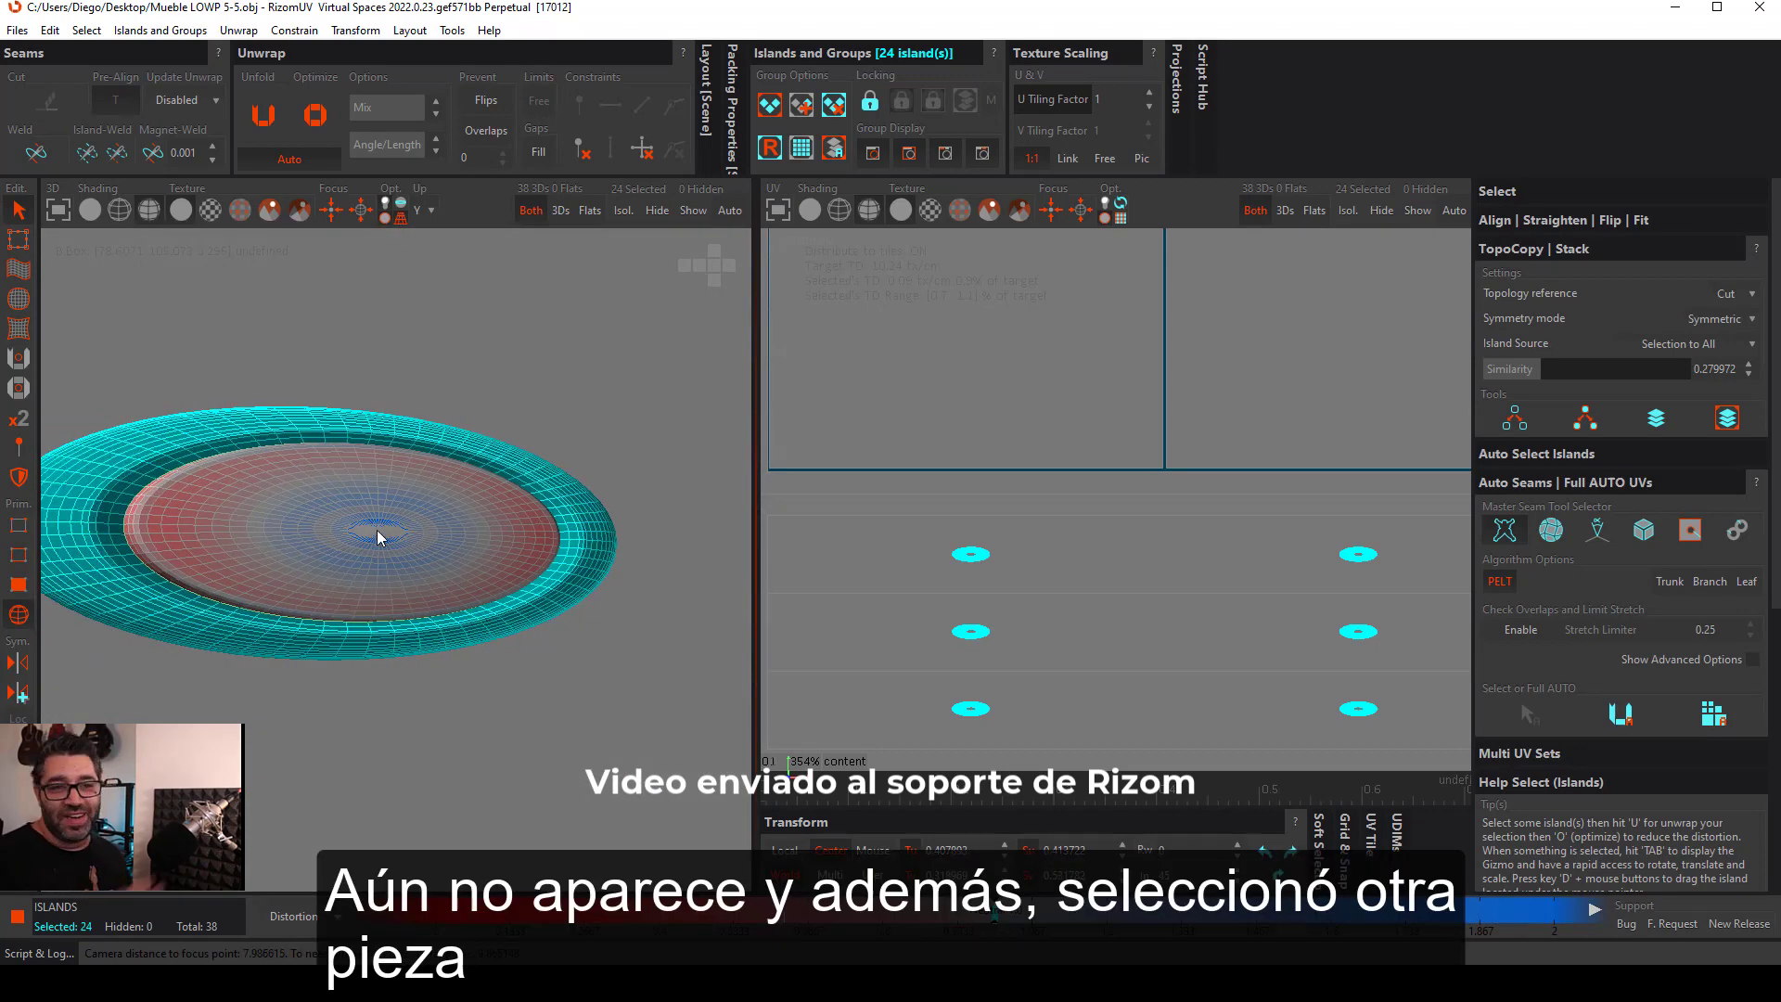
{"action": "scroll", "coordinate": [484, 471], "scroll_direction": "down", "scroll_amount": 8}
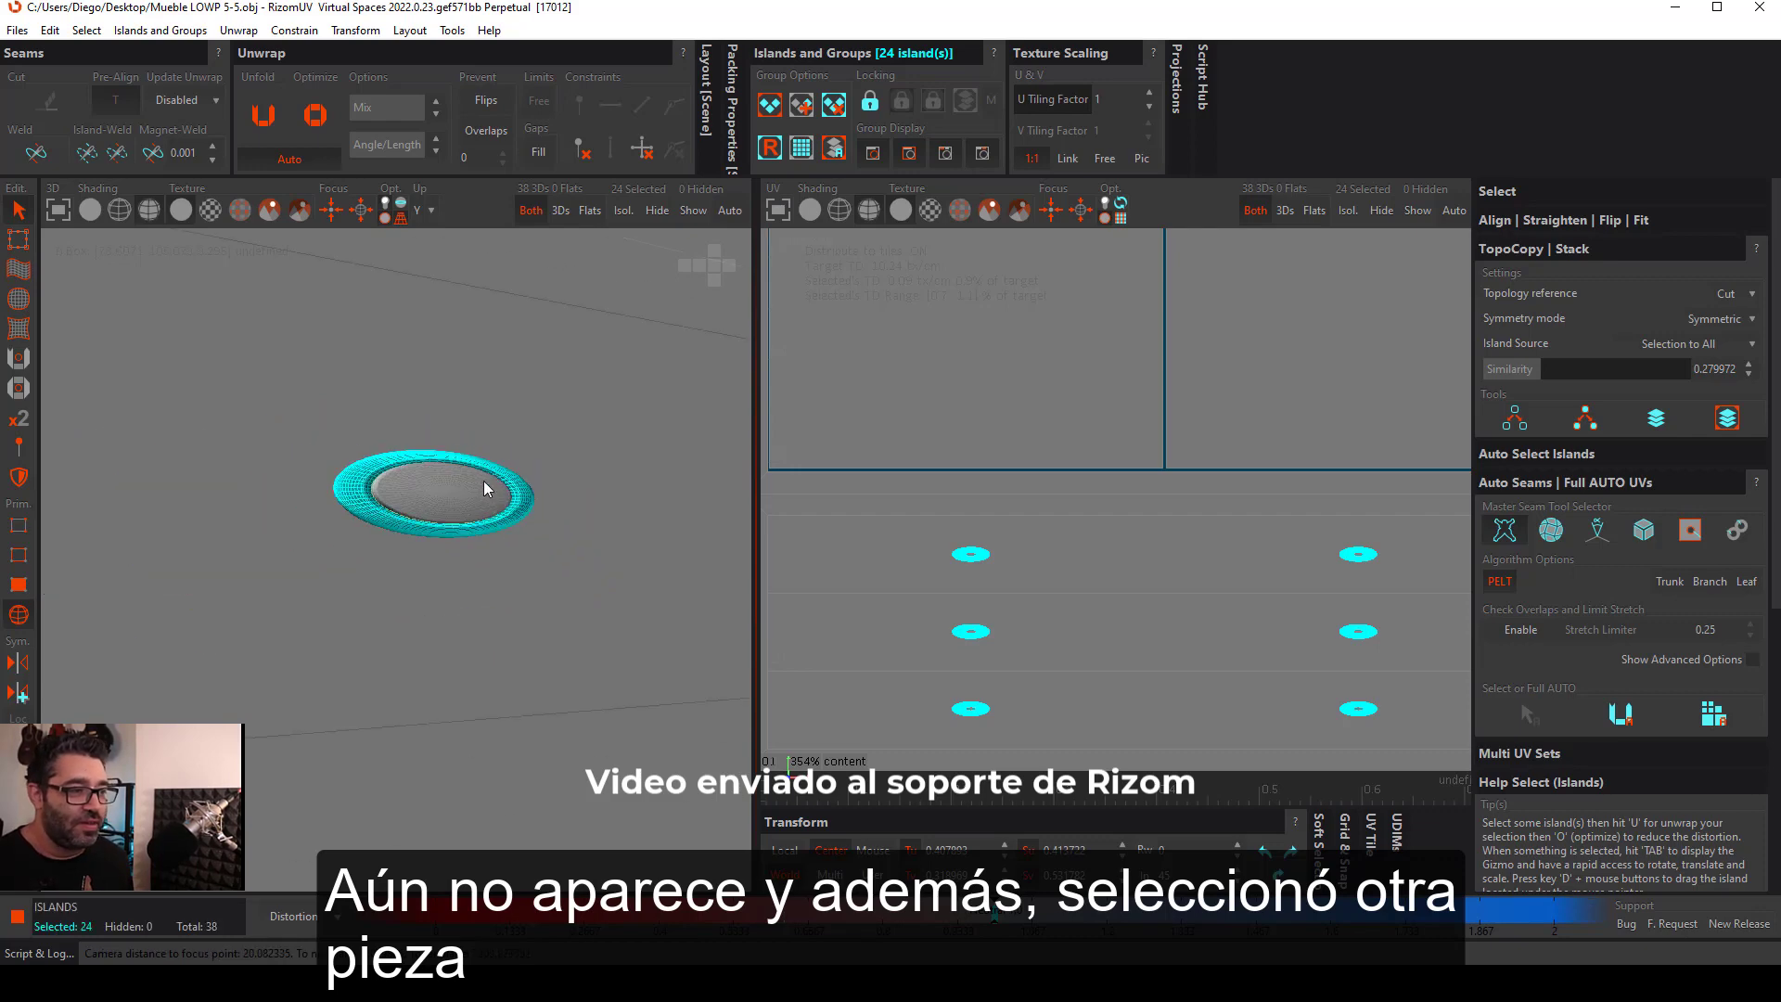
{"action": "left_click_drag", "start_coordinate": [482, 529], "coordinate": [548, 539], "text": "alt"}
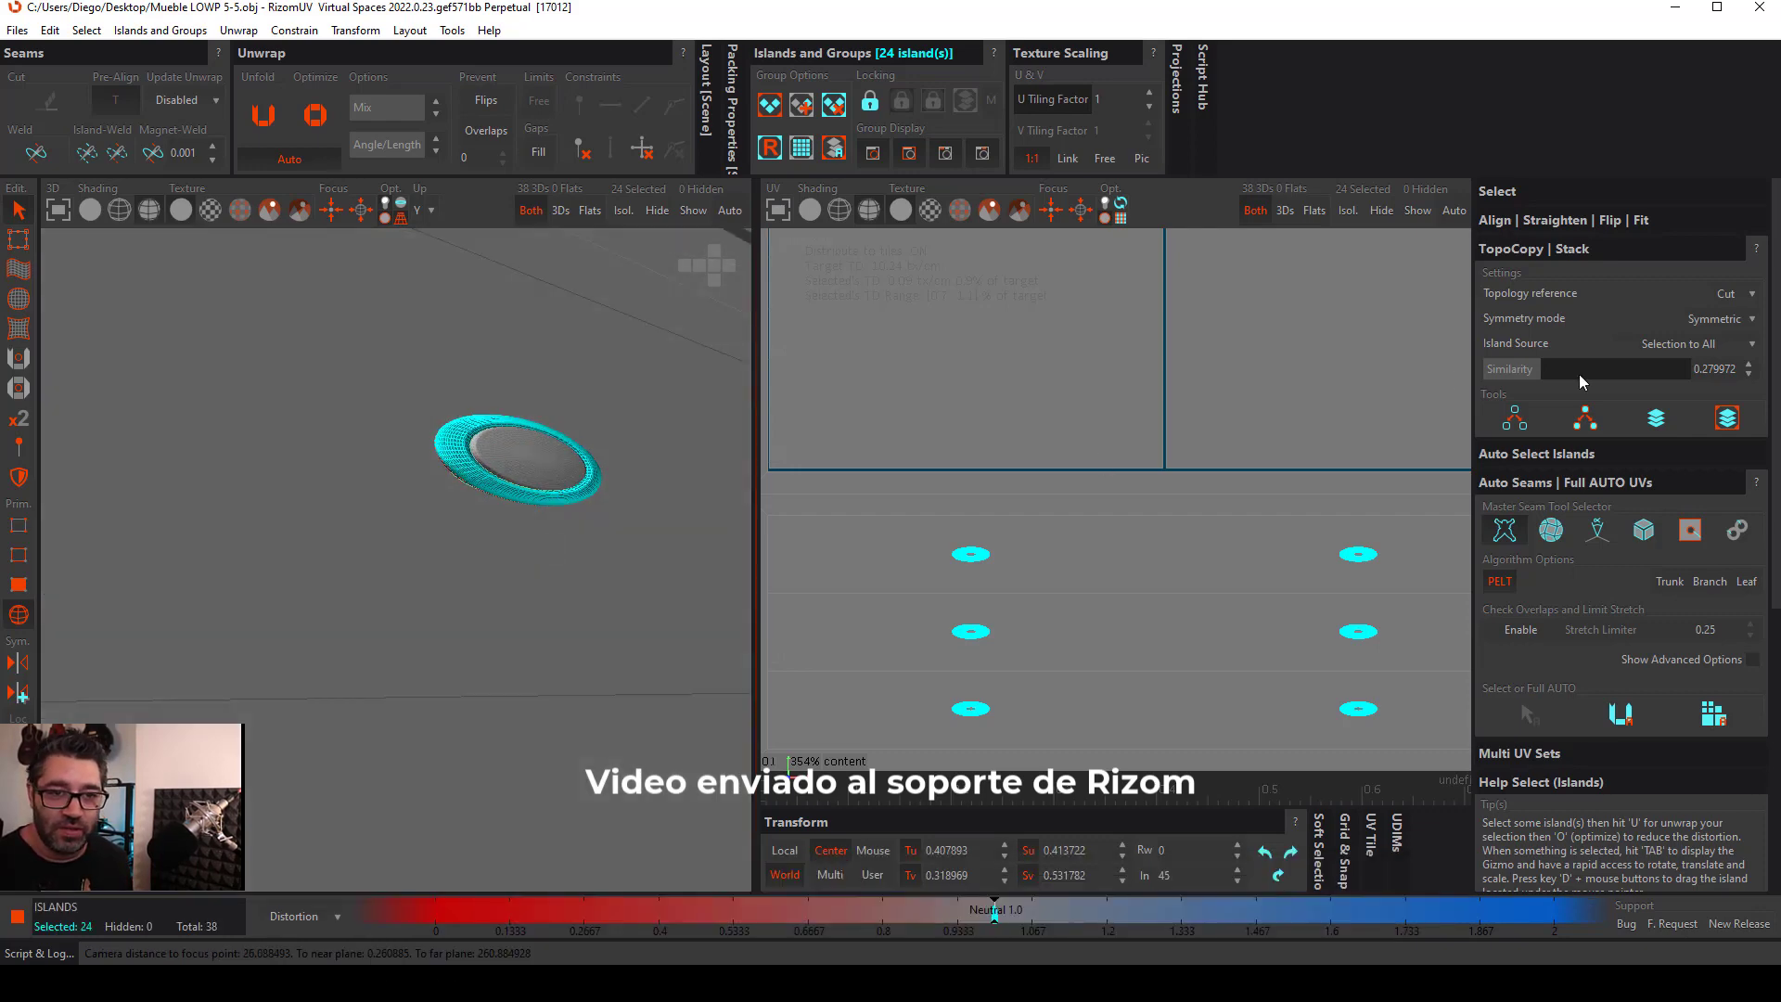
Step: Restore Uncut topology, choose Both symmetry and First Selected to Selection source, then rerun TopoCopy
{"action": "key", "text": "ctrl+z"}
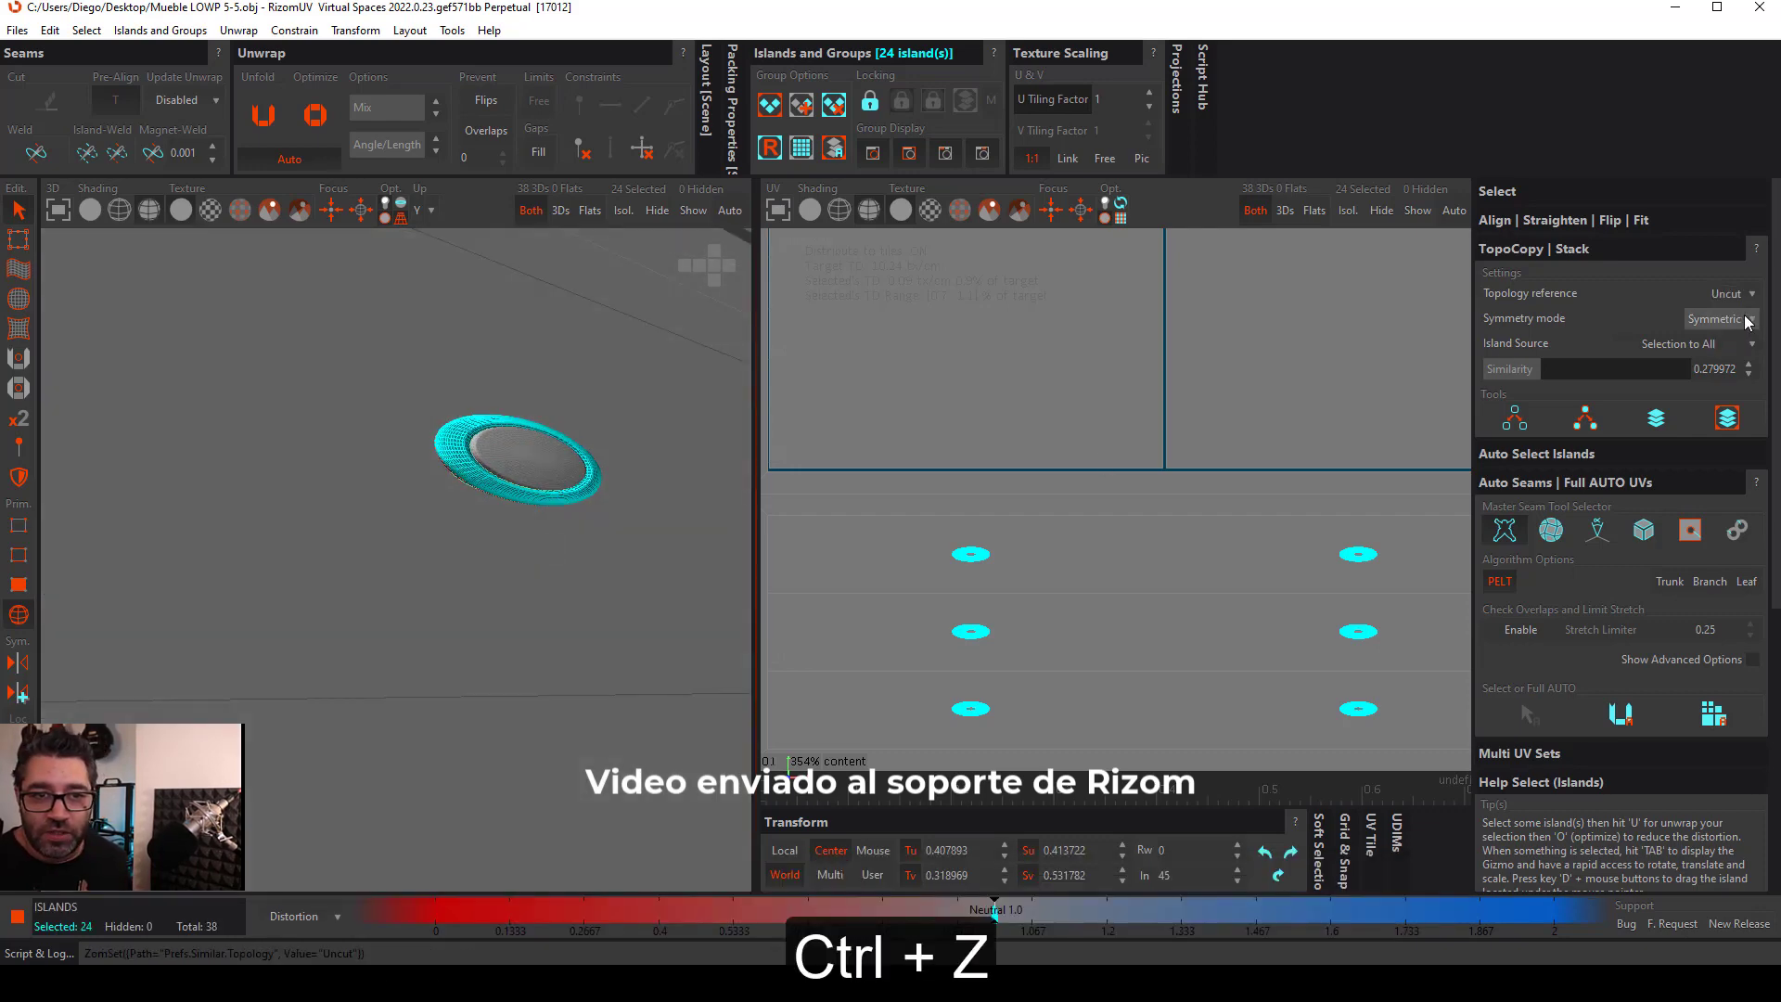
{"action": "left_click", "coordinate": [1749, 321]}
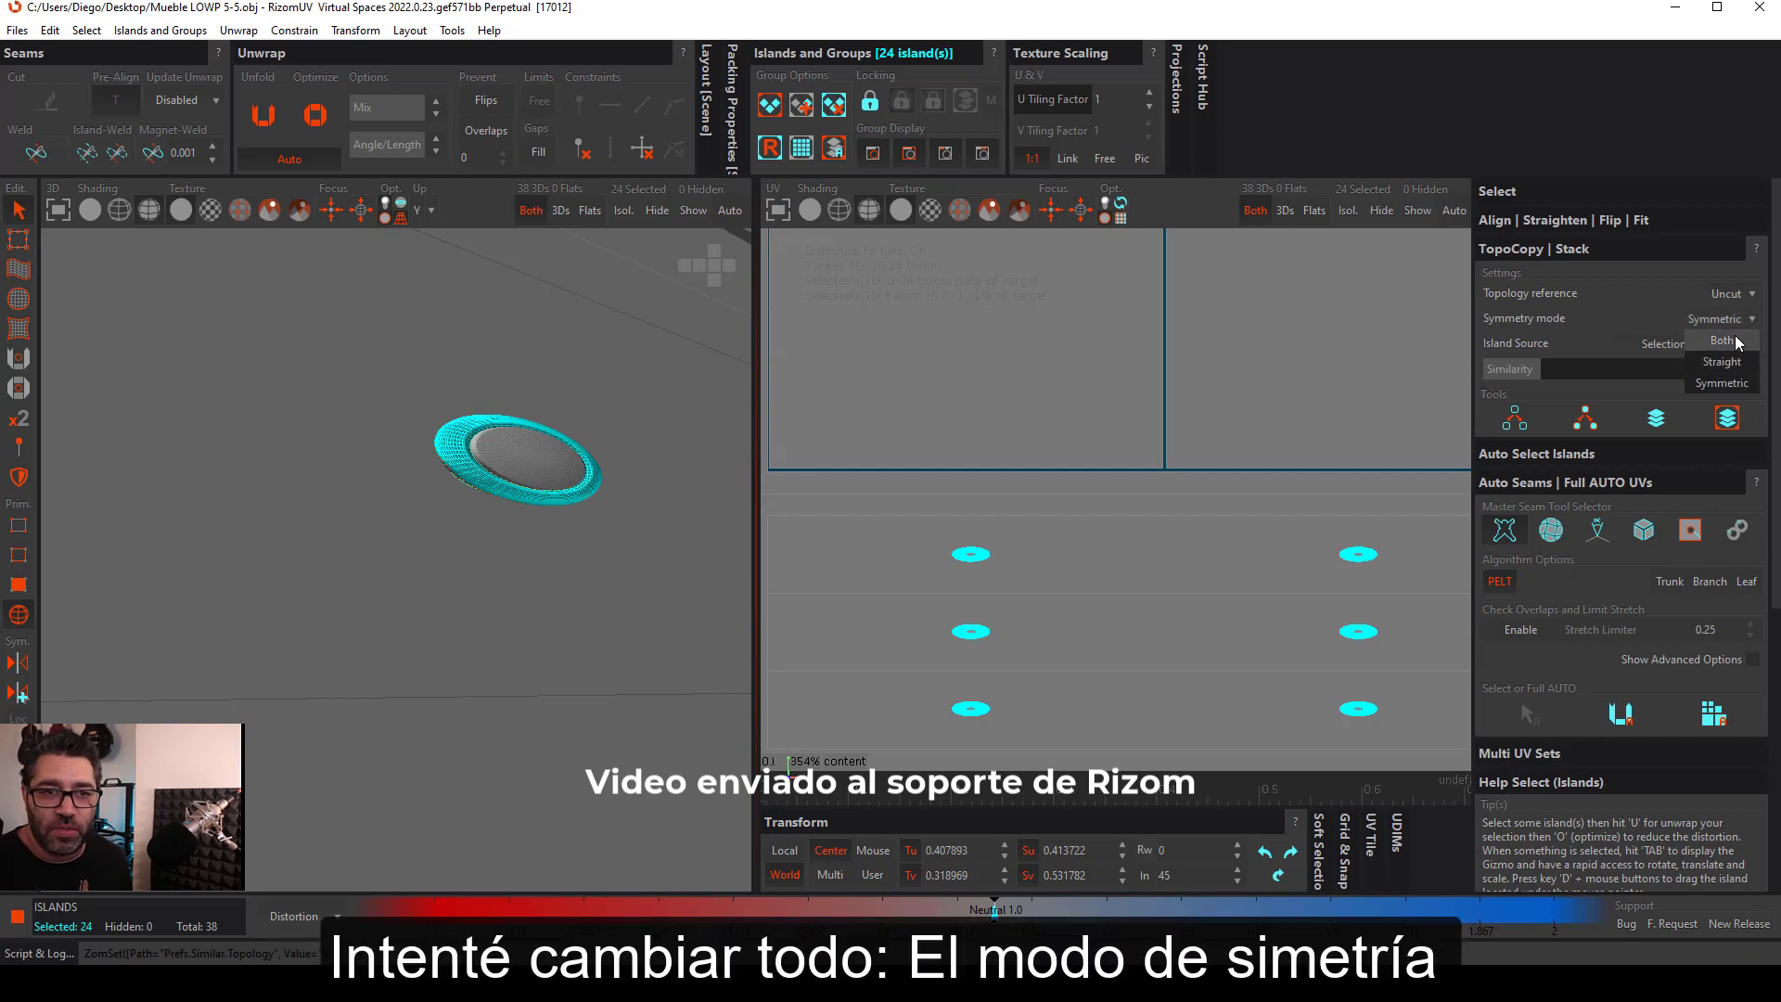
{"action": "left_click", "coordinate": [1724, 340]}
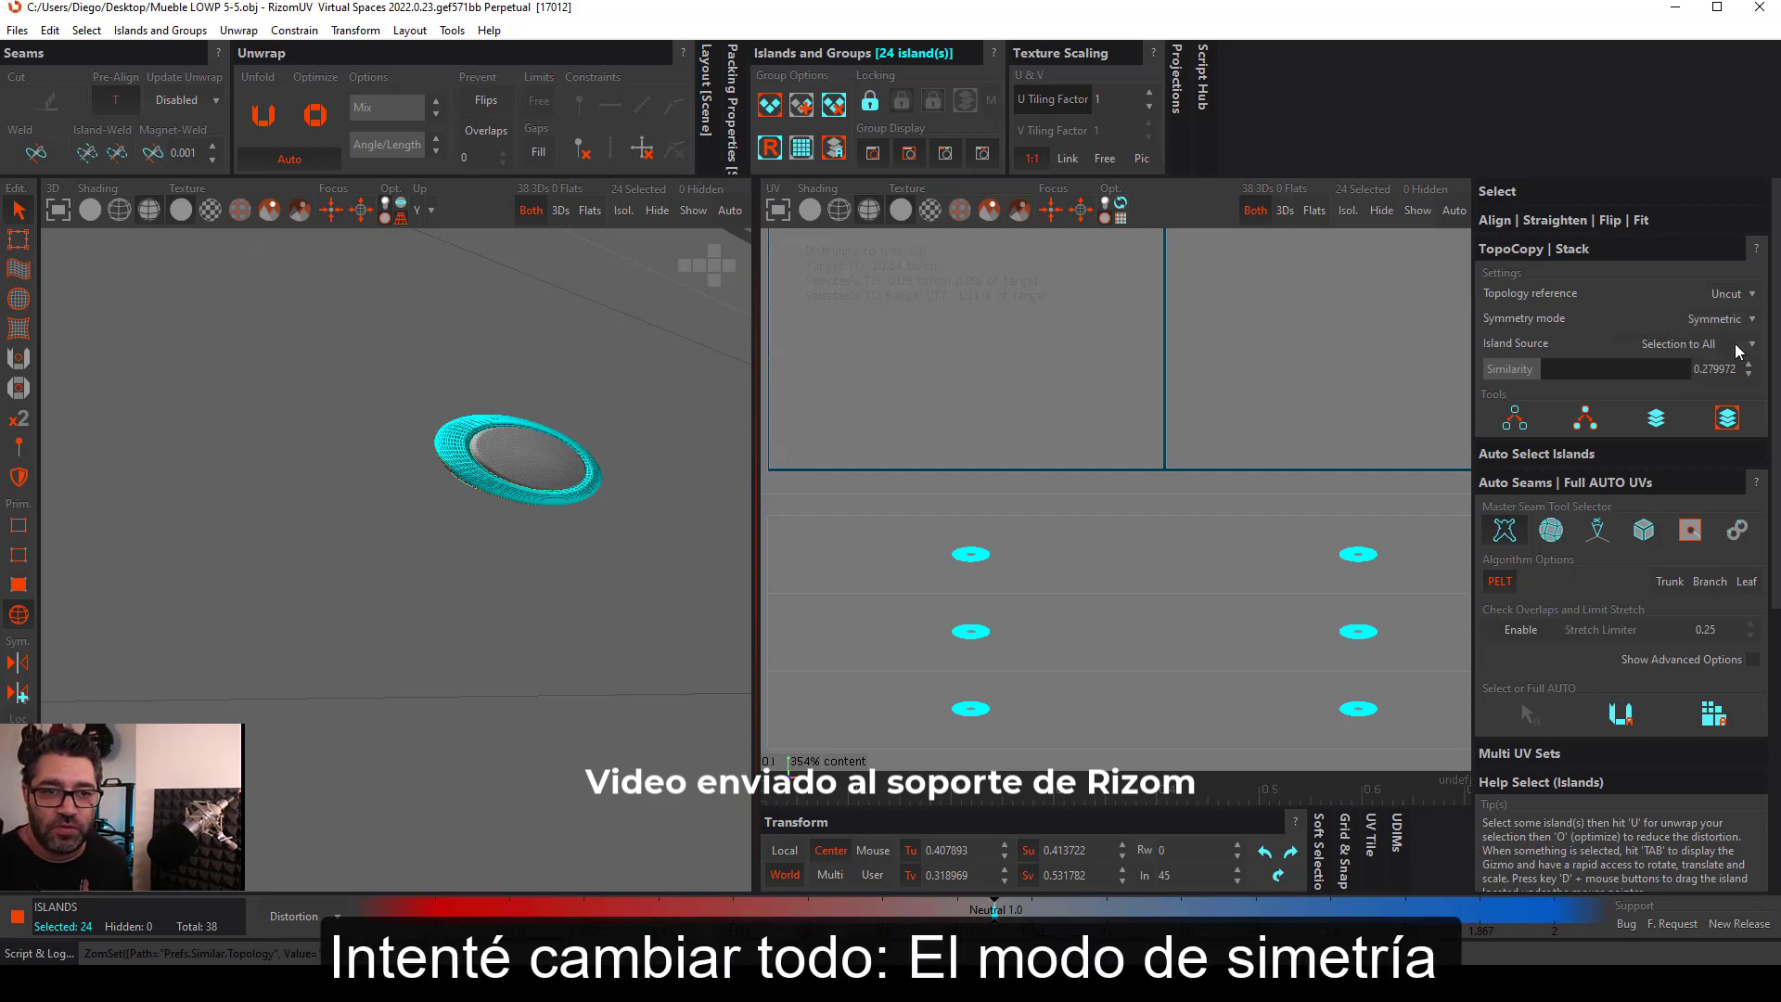
{"action": "left_click", "coordinate": [1688, 354]}
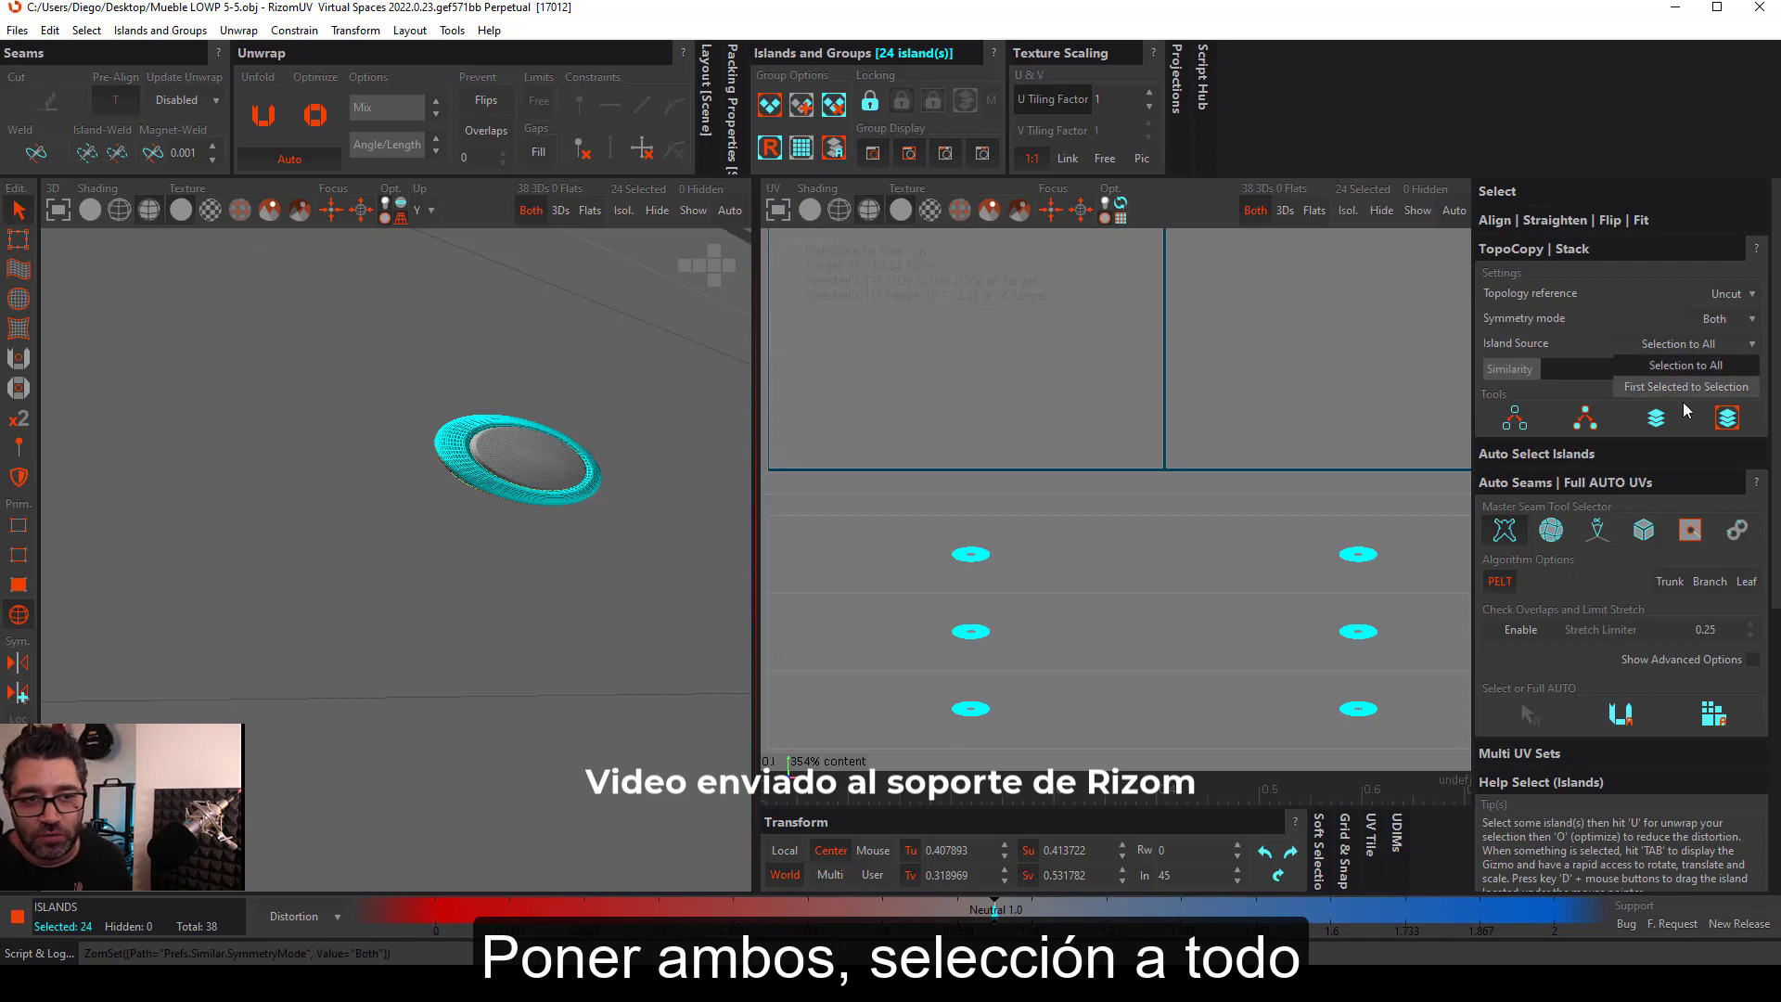
{"action": "left_click", "coordinate": [1685, 389]}
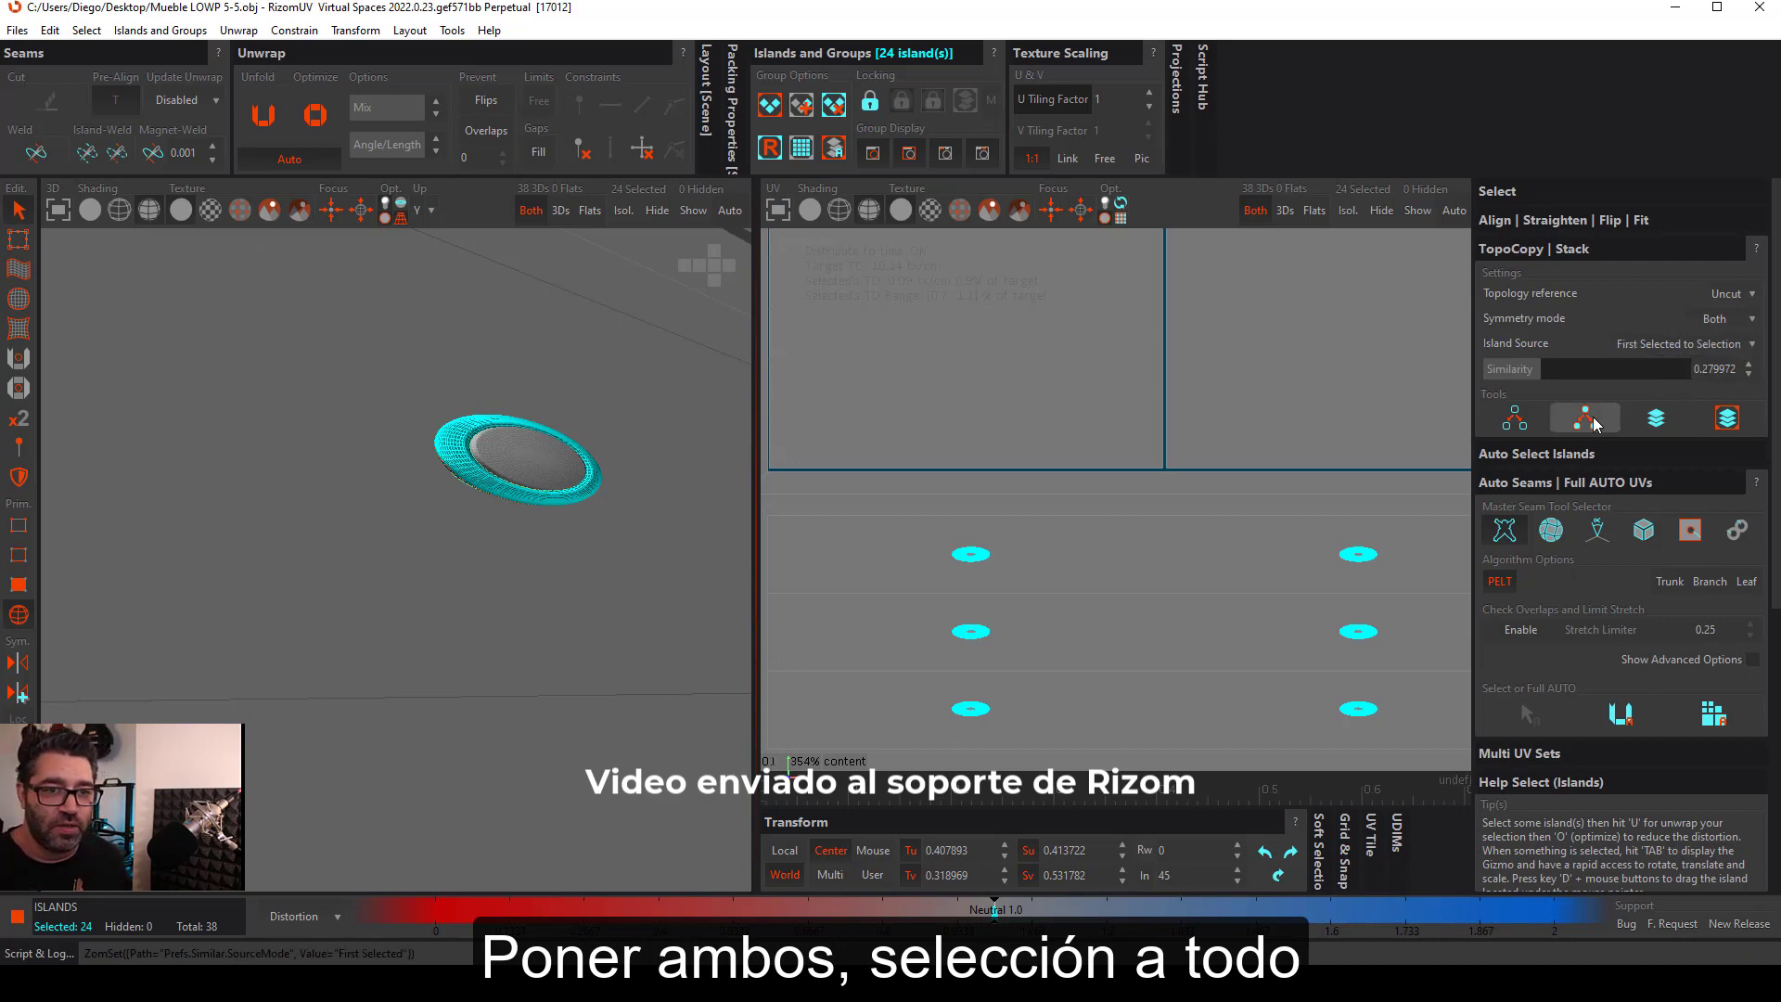
{"action": "left_click", "coordinate": [1586, 417]}
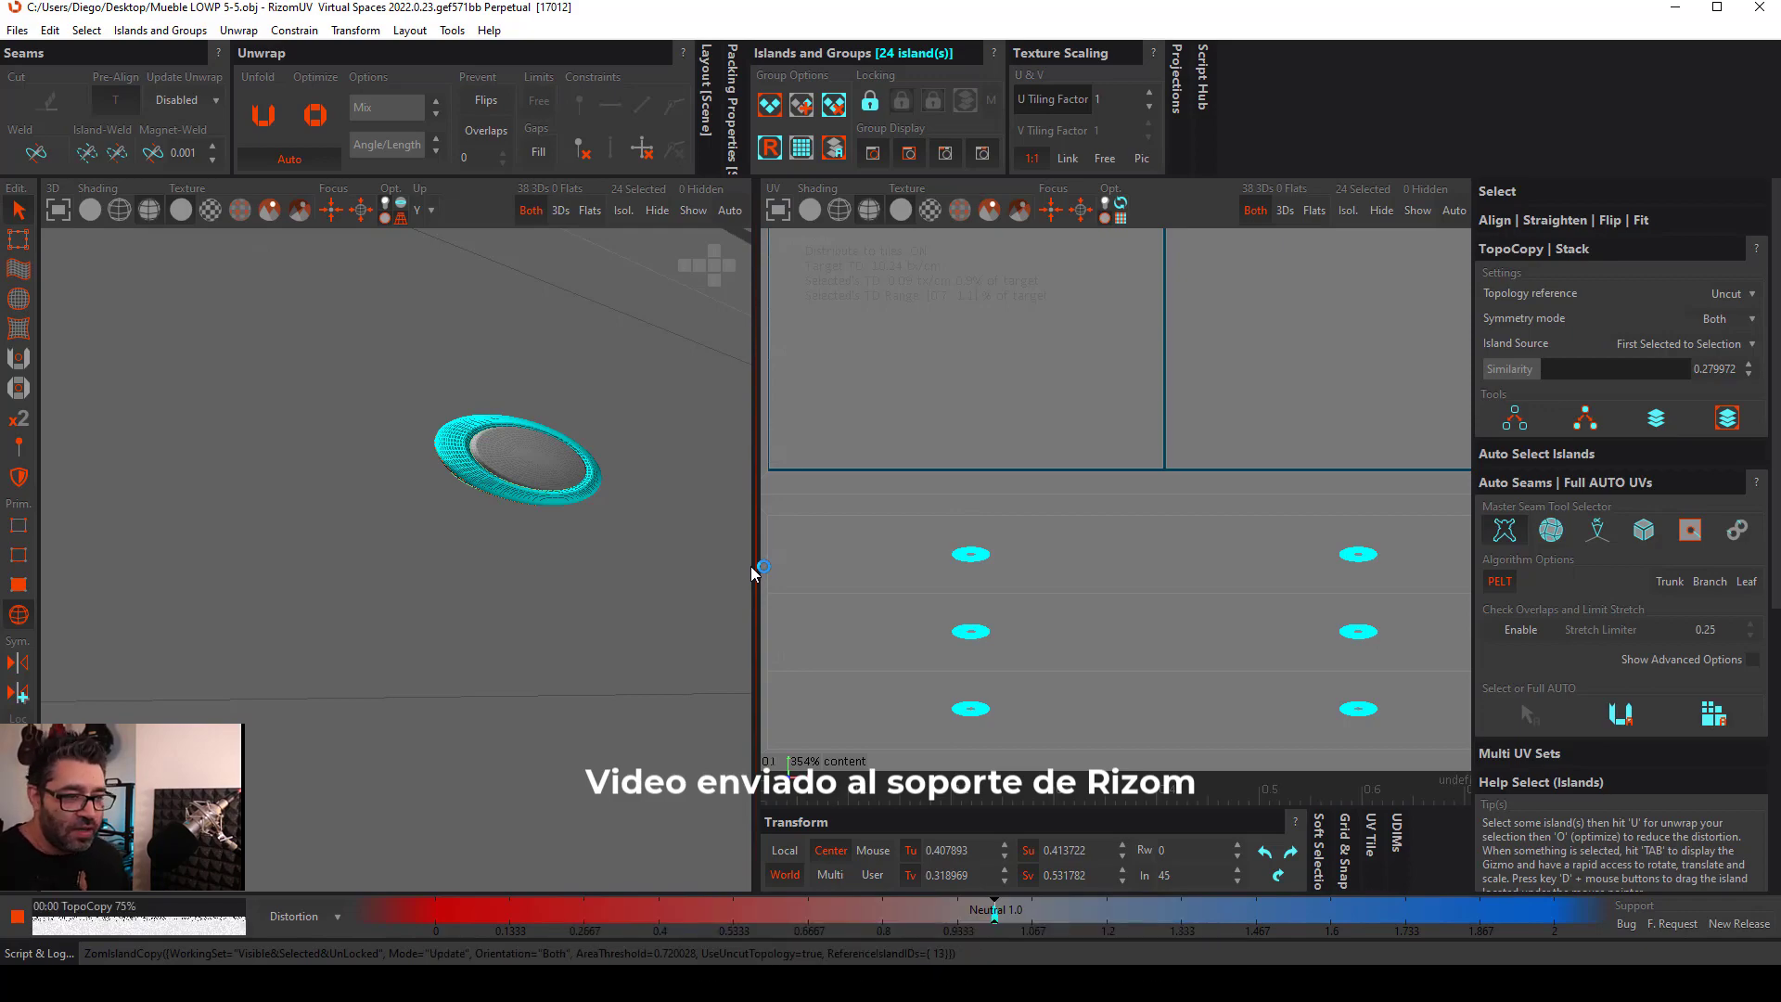
{"action": "scroll", "coordinate": [587, 436], "scroll_direction": "up", "scroll_amount": 5}
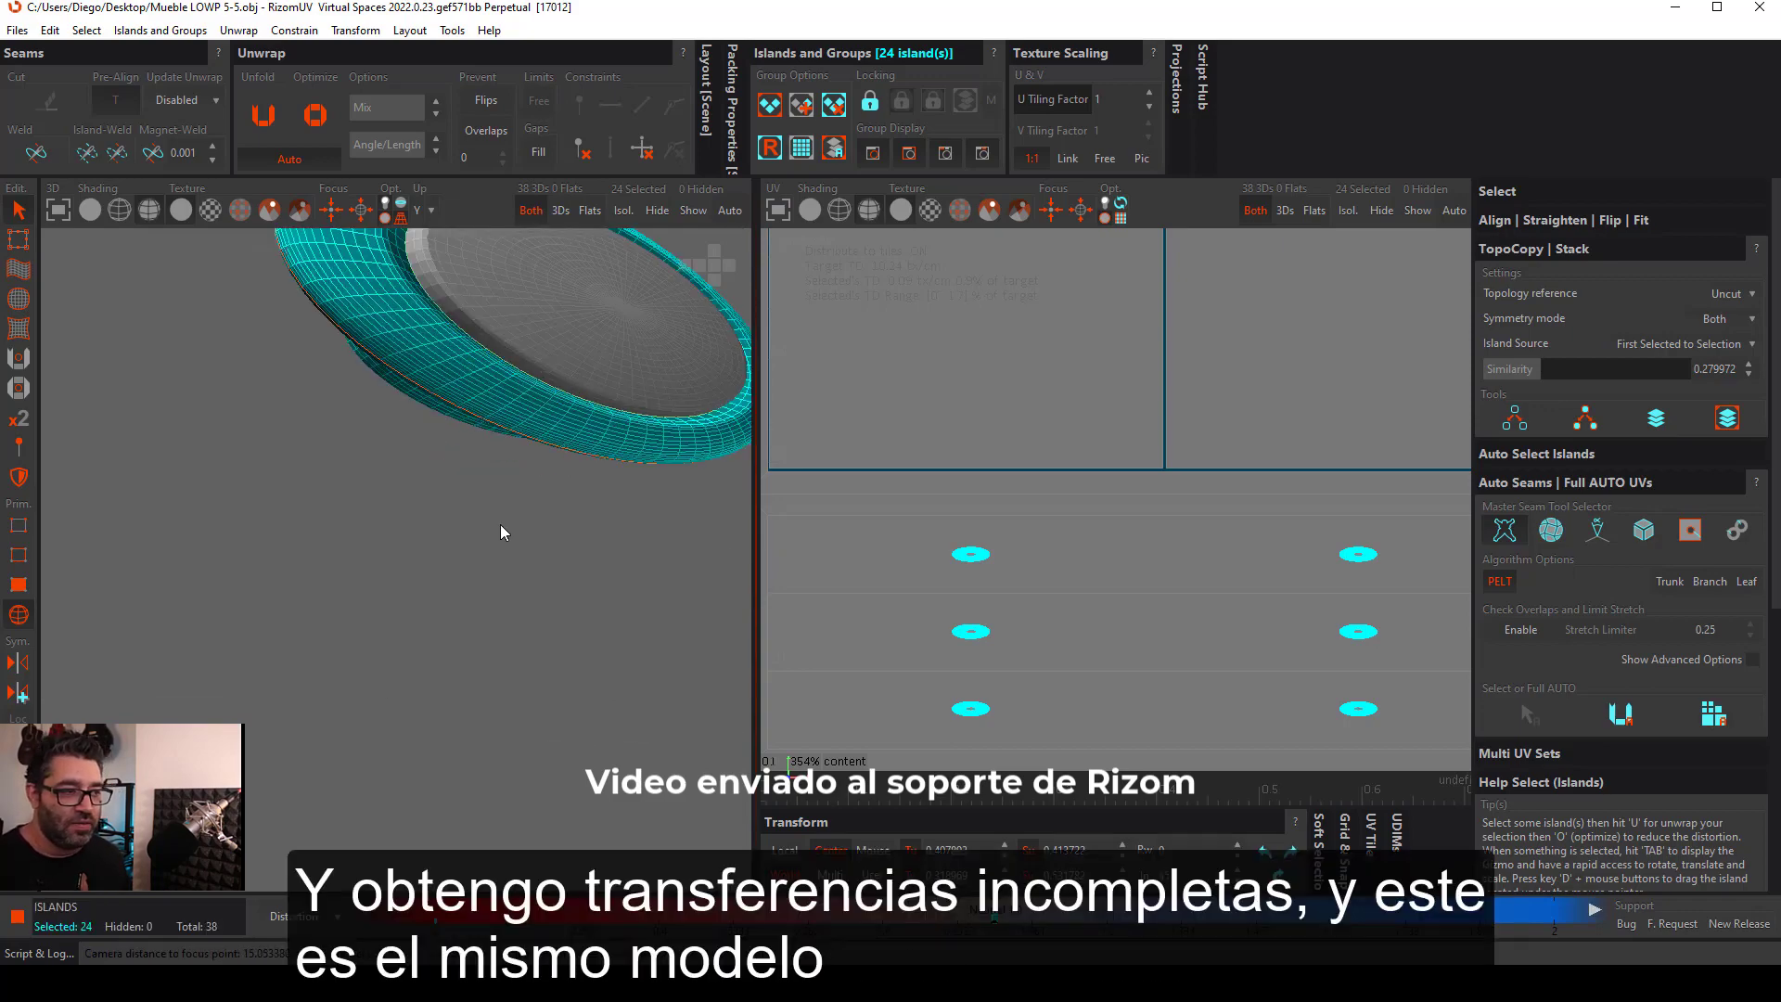
{"action": "middle_click_drag", "start_coordinate": [501, 528], "coordinate": [520, 564]}
{"action": "scroll", "coordinate": [515, 561], "scroll_direction": "down", "scroll_amount": 2}
{"action": "scroll", "coordinate": [515, 559], "scroll_direction": "down", "scroll_amount": 6}
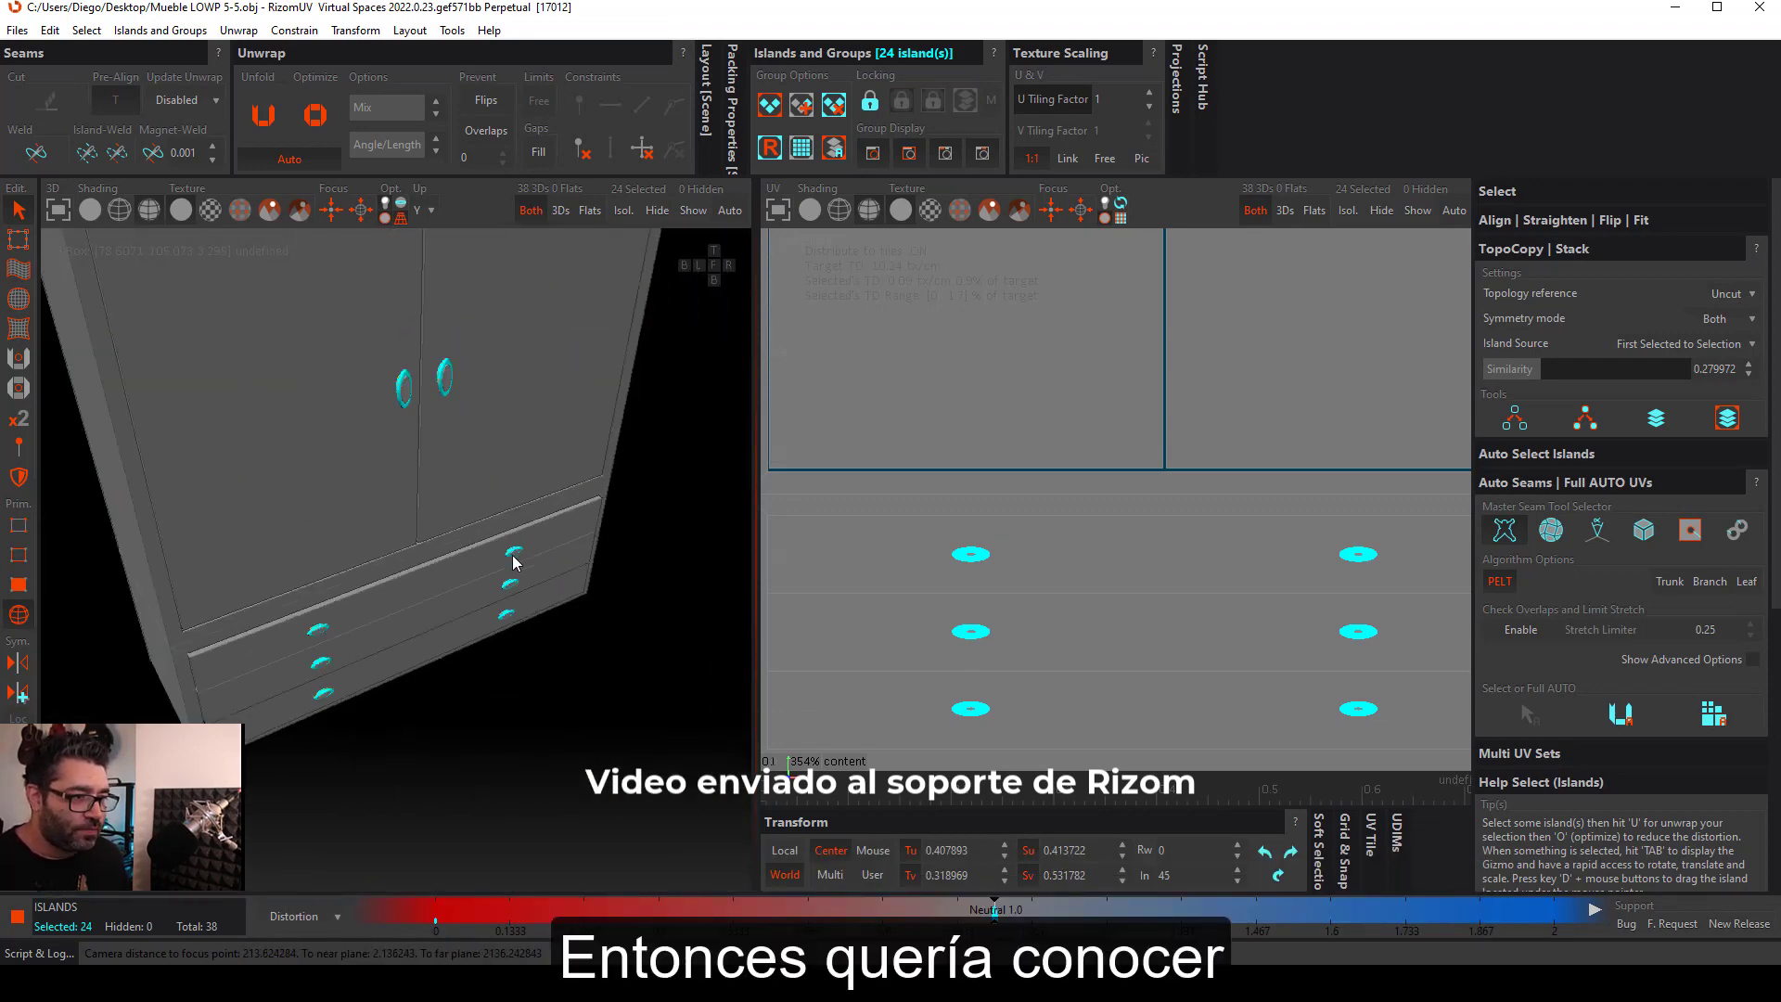
{"action": "scroll", "coordinate": [455, 461], "scroll_direction": "up", "scroll_amount": 1}
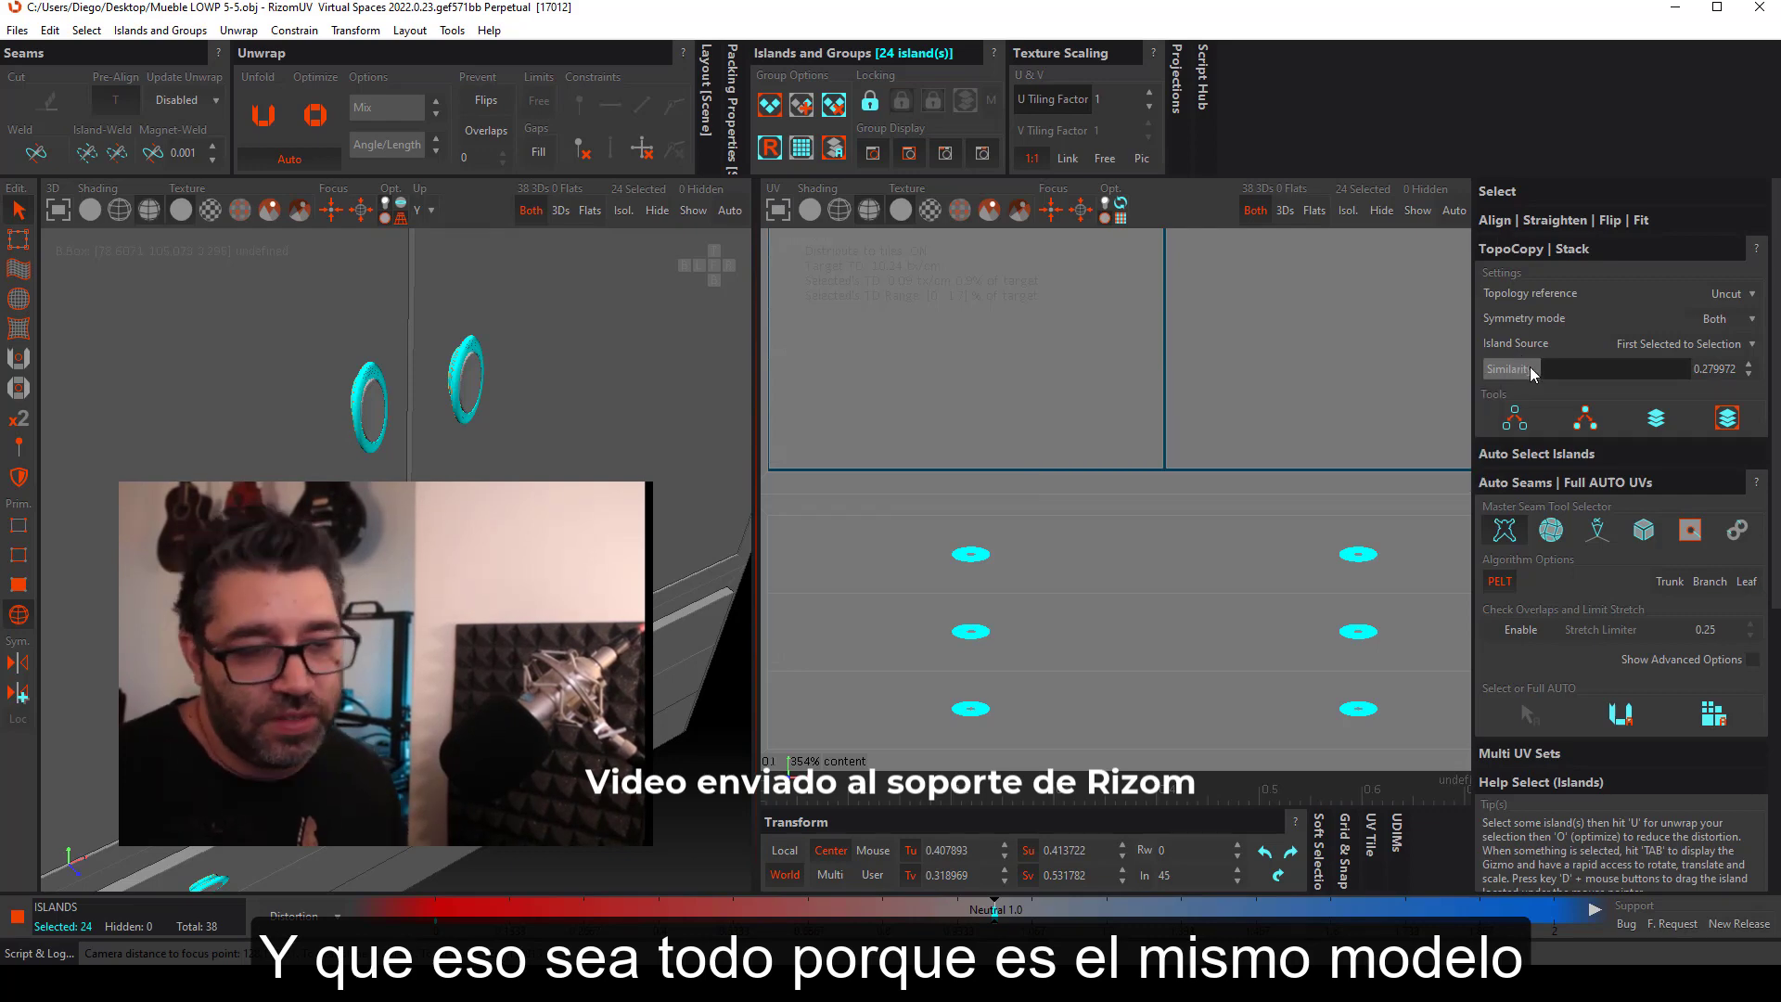
Step: Review the TopoCopy panel, now showing Straight symmetry with no edges selected
{"action": "mouse_move", "coordinate": [1529, 365]}
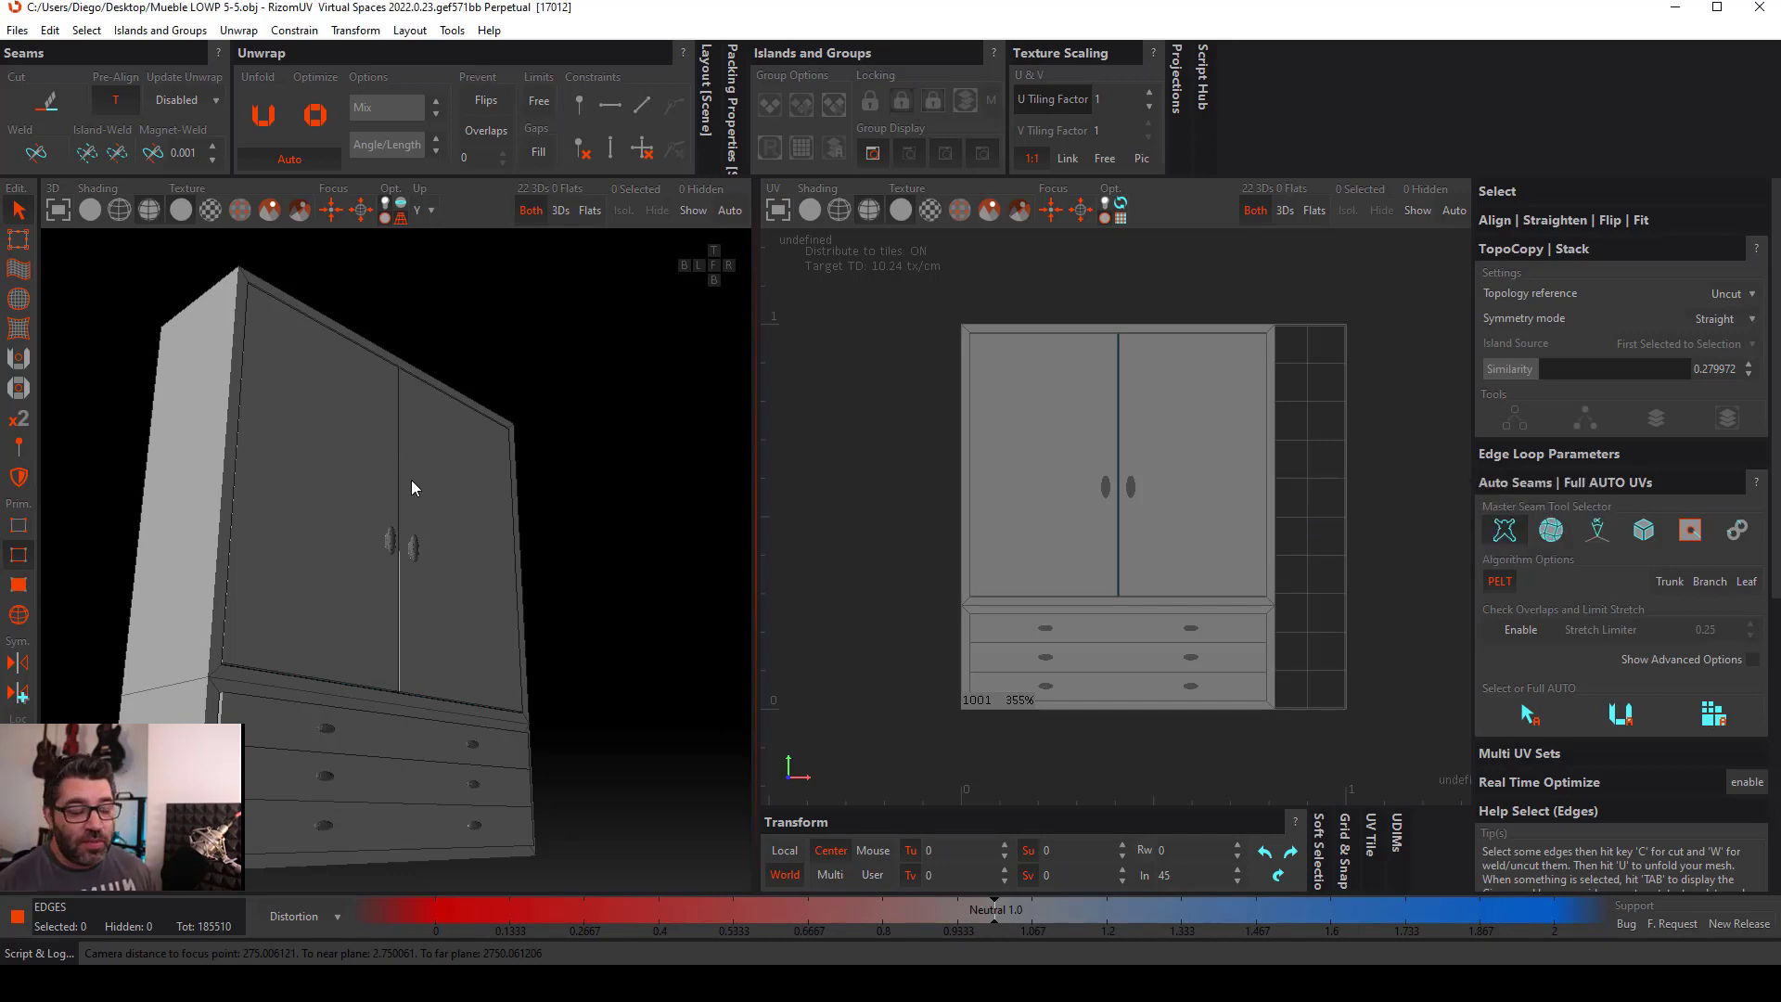
Step: Isolate one door handle, select its disk rim, cylinder and second disk edge loops, then unhide everything
{"action": "key", "text": "i"}
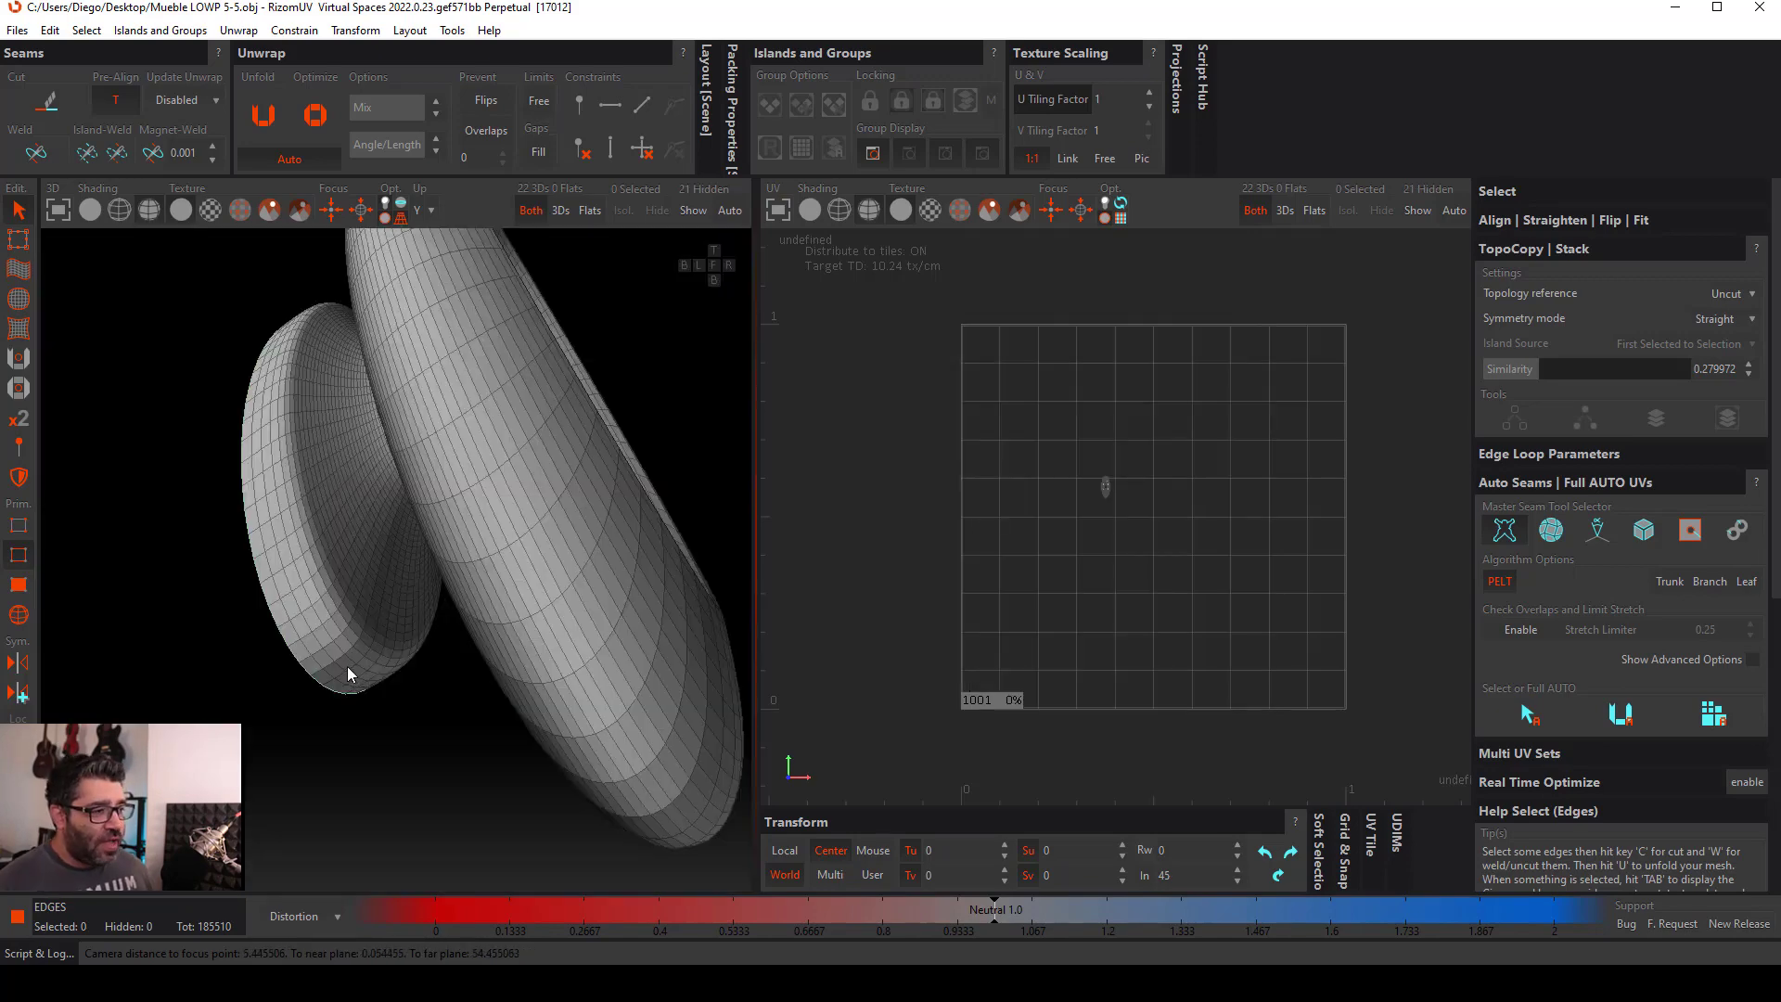
{"action": "double_click", "coordinate": [257, 516]}
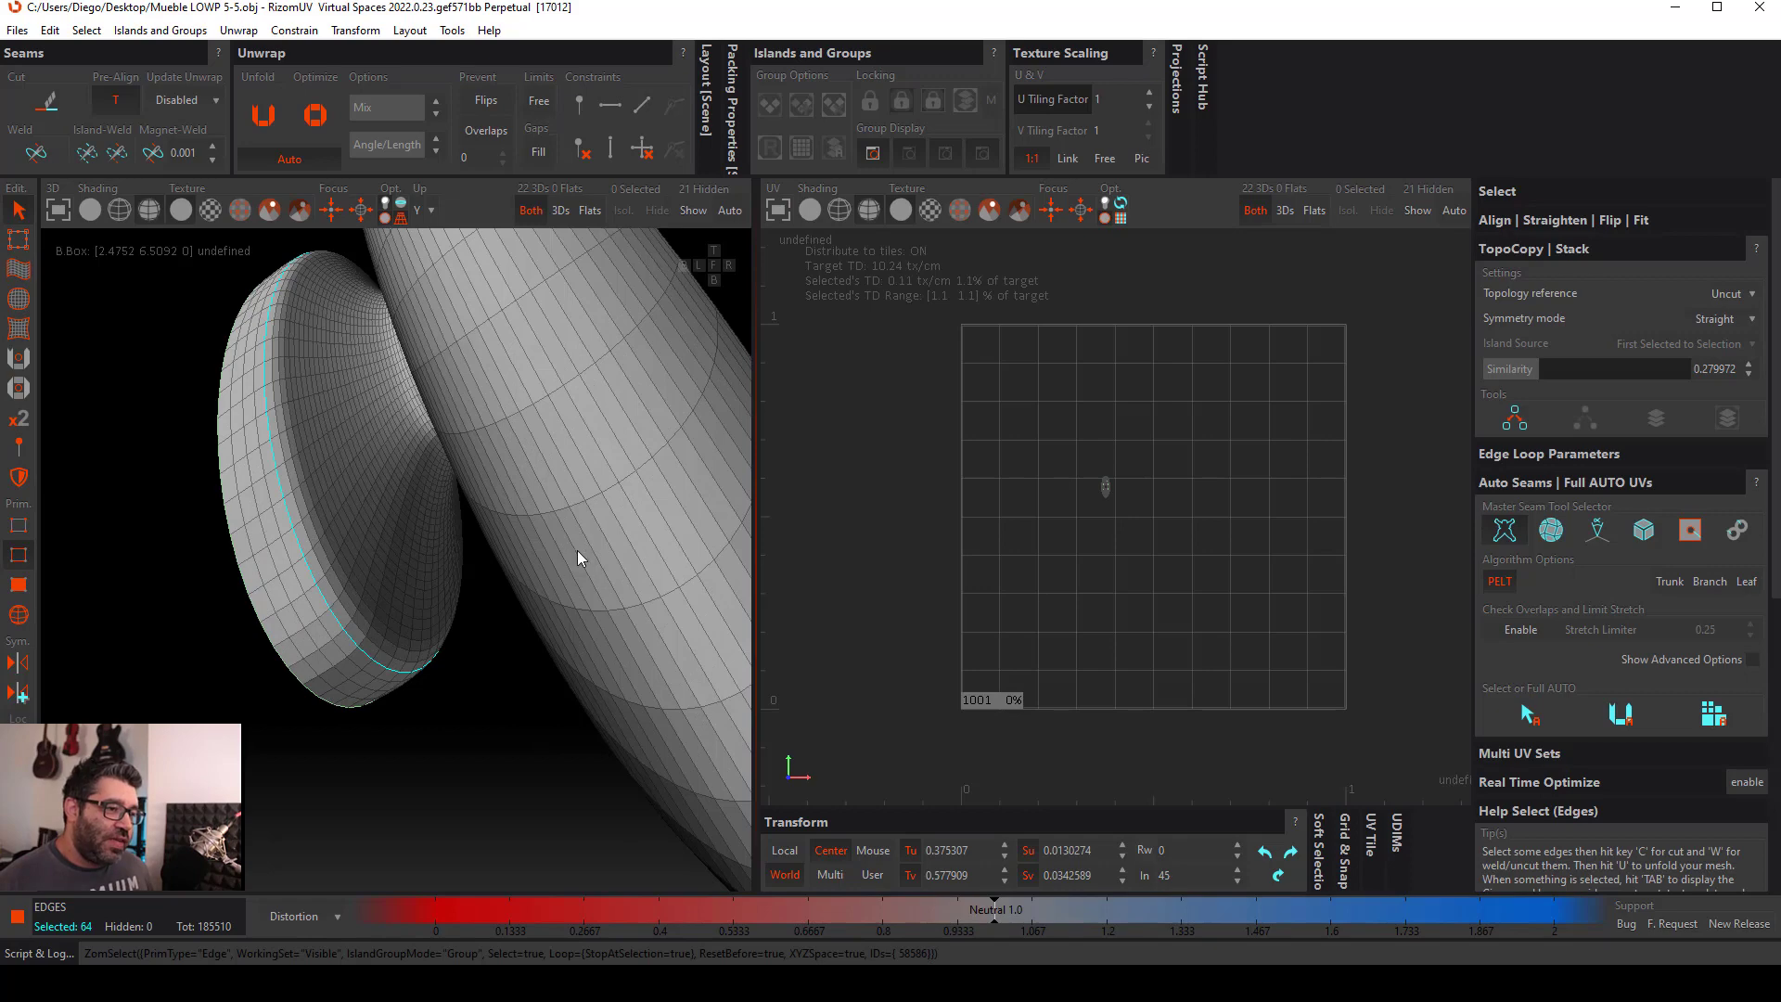
{"action": "double_click", "coordinate": [579, 553], "text": "shift"}
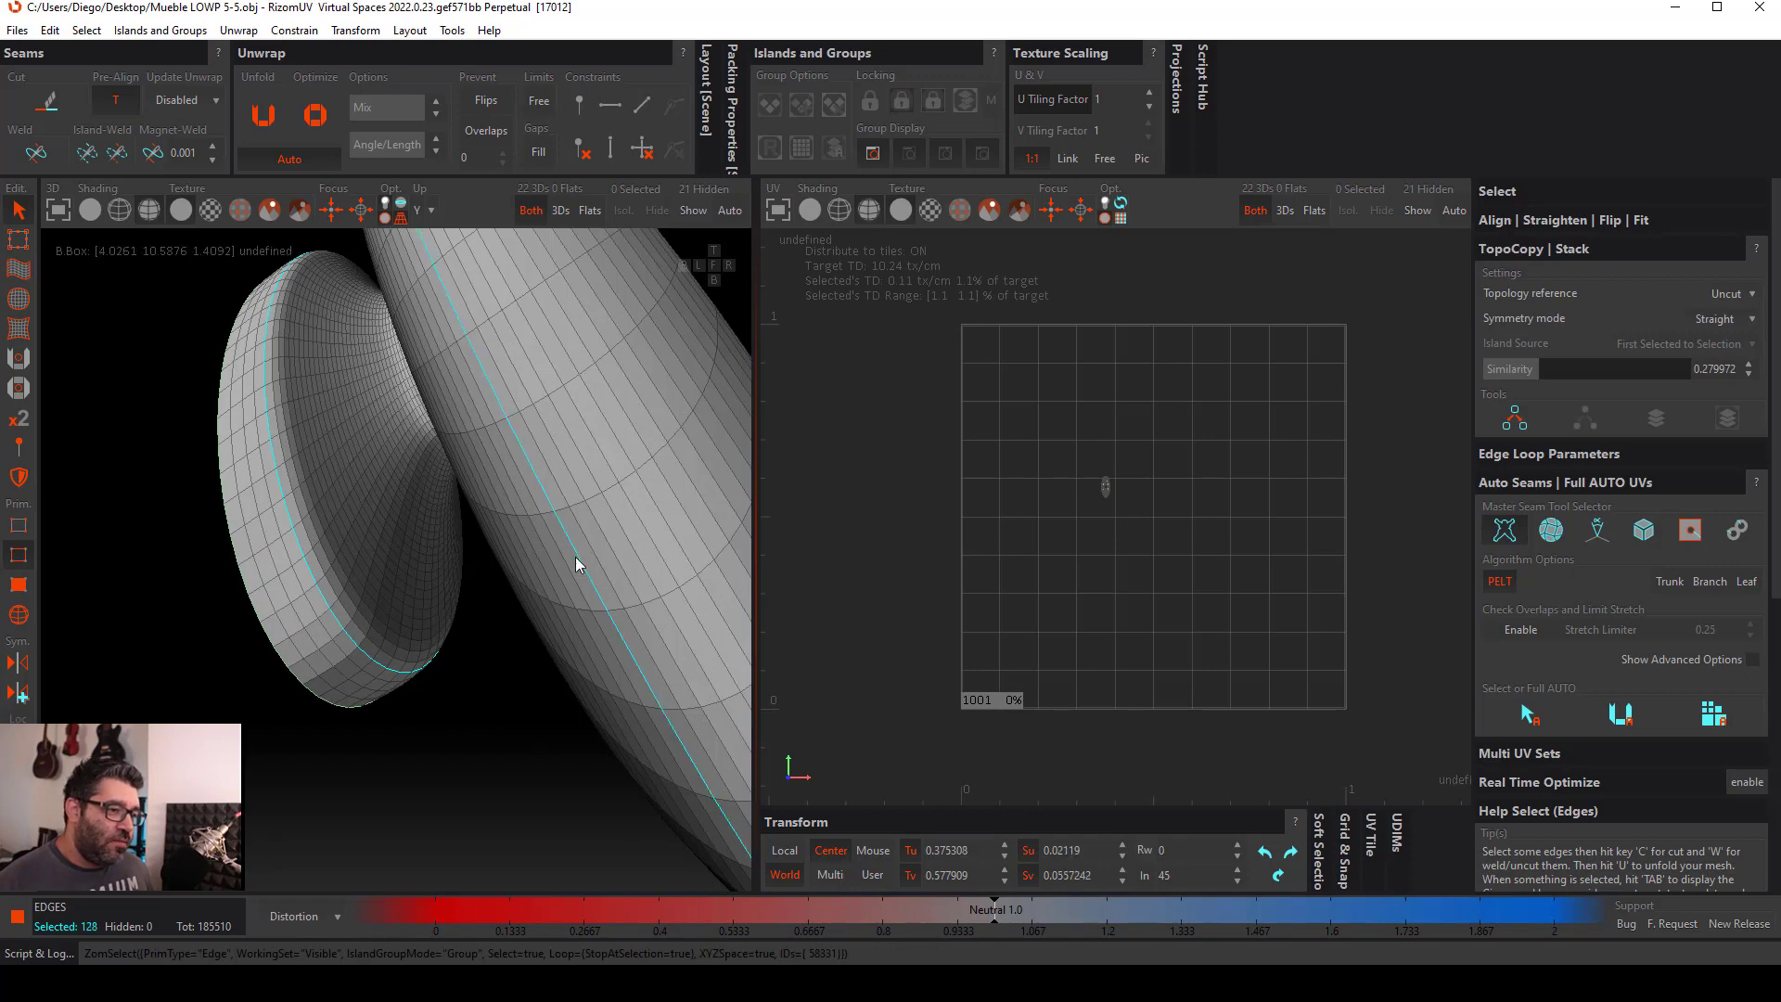
{"action": "double_click", "coordinate": [351, 632], "text": "shift"}
{"action": "scroll", "coordinate": [351, 632], "scroll_direction": "down", "scroll_amount": 5}
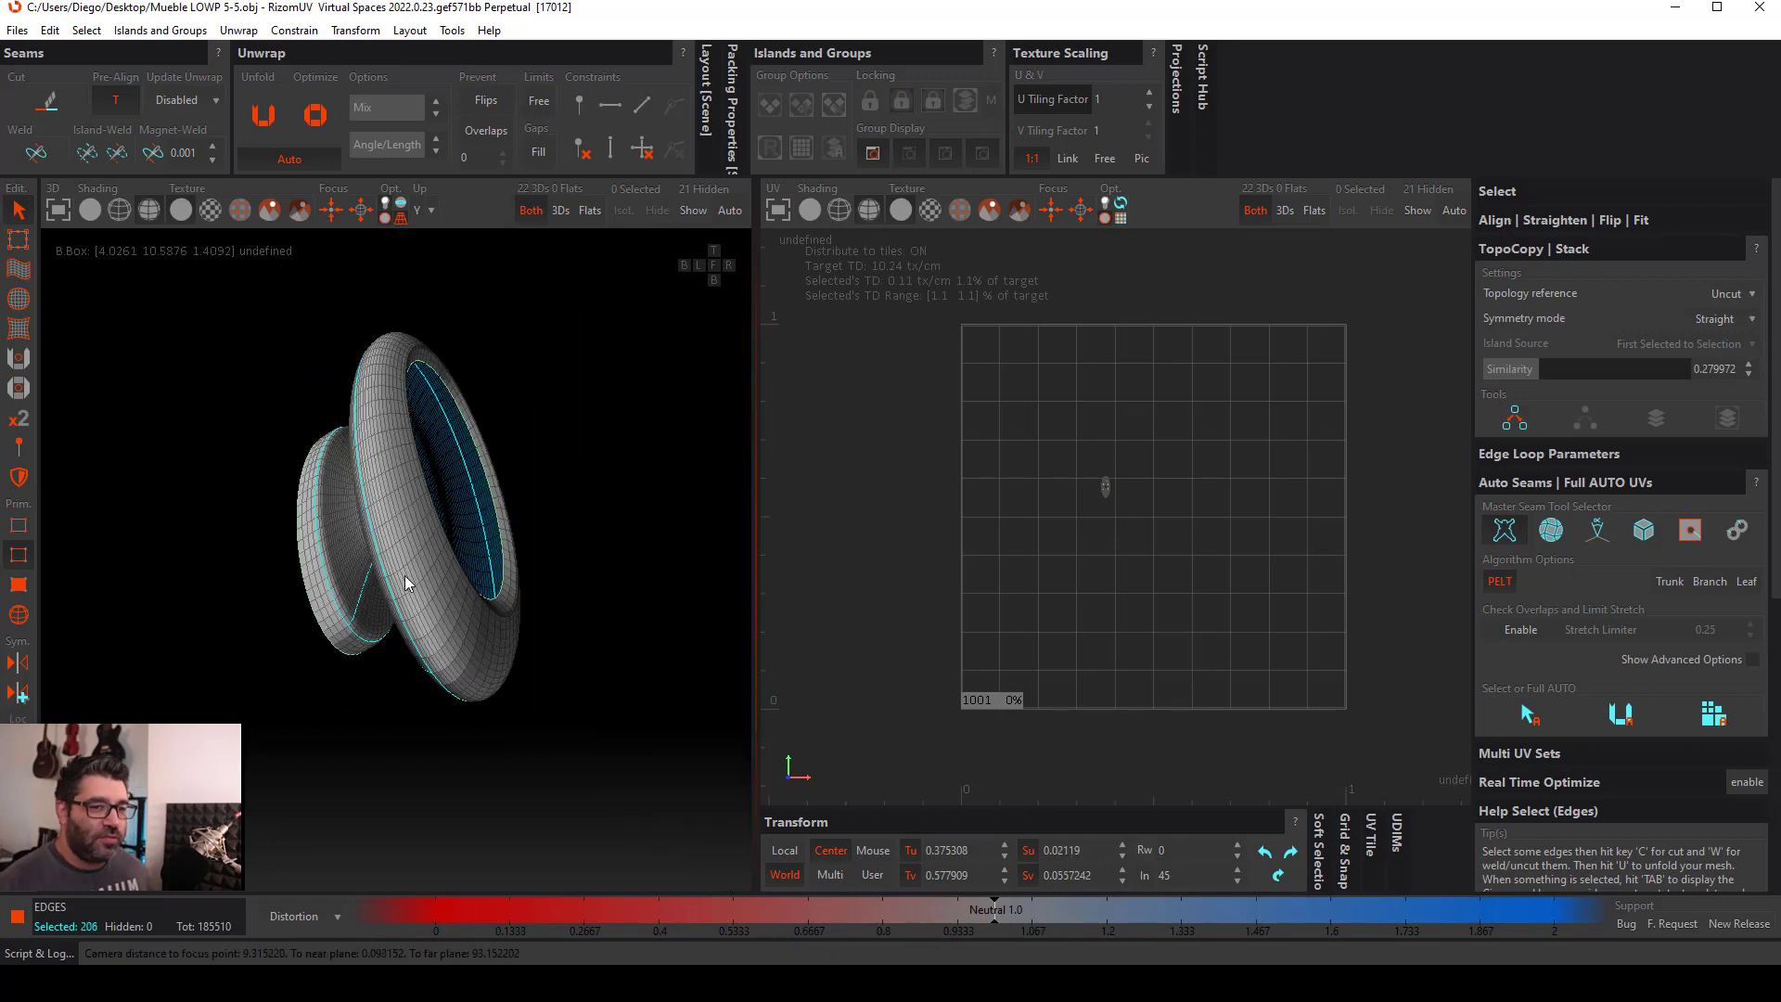
{"action": "left_click_drag", "start_coordinate": [406, 582], "coordinate": [420, 687], "text": "alt"}
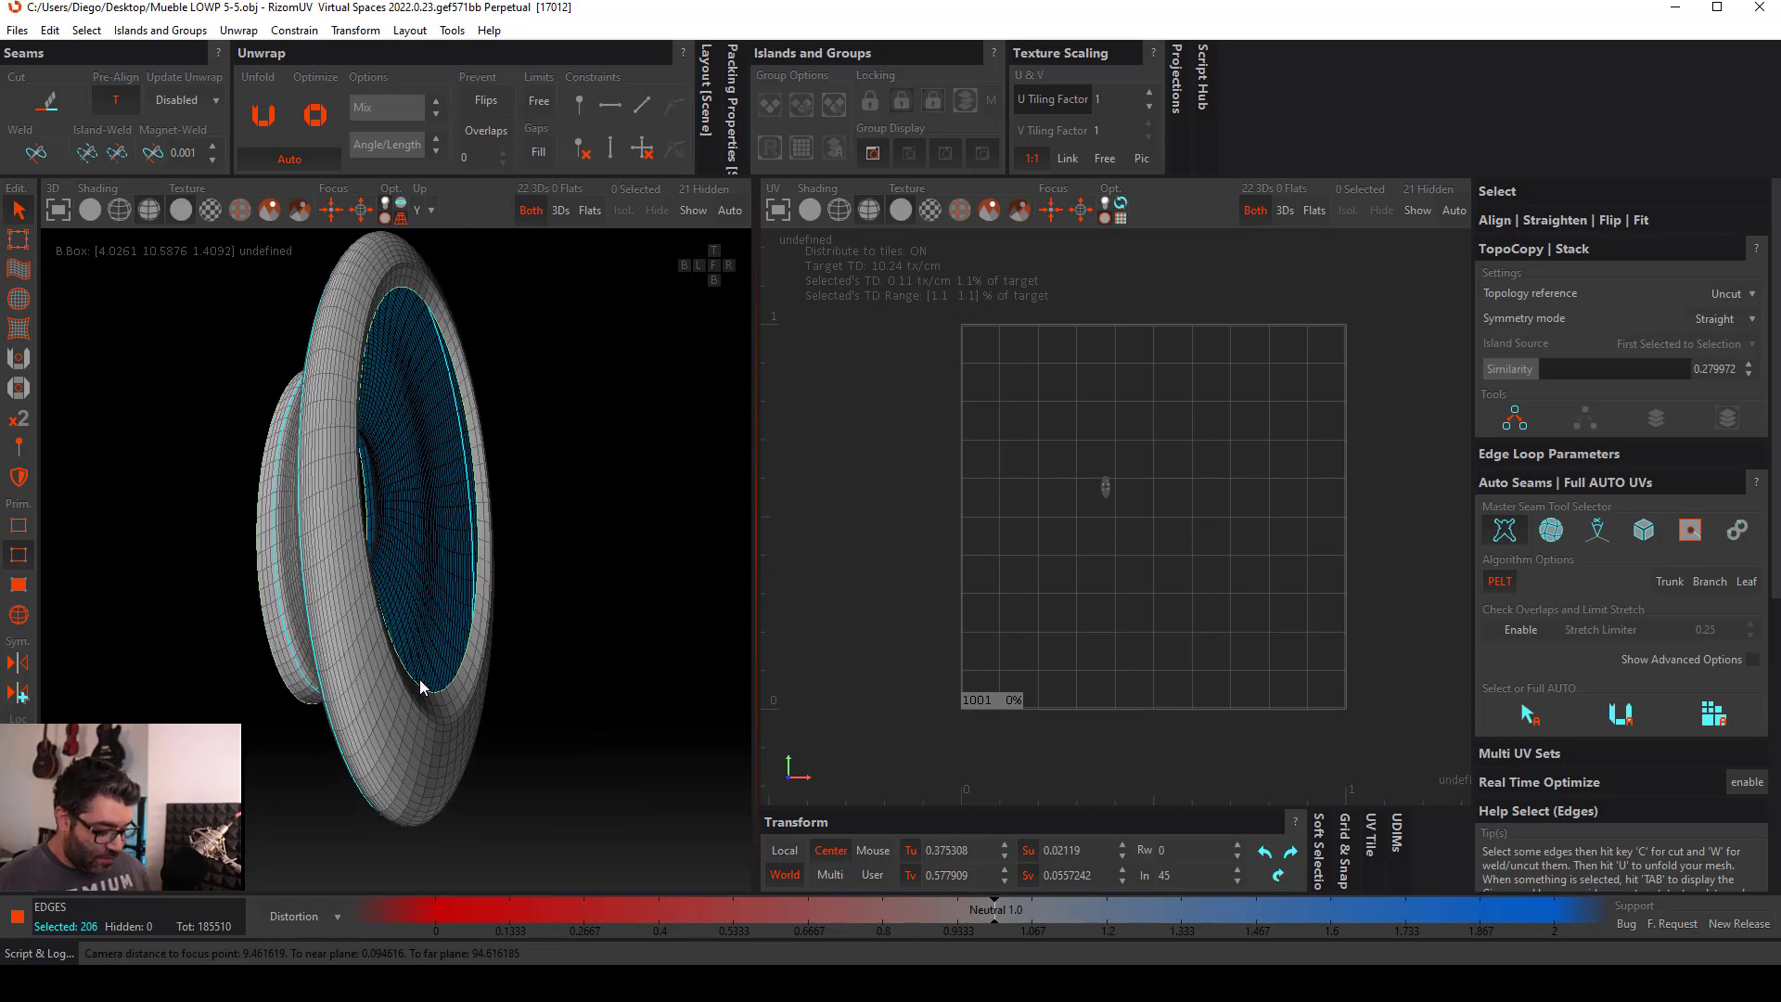
{"action": "key", "text": "ctrl+h"}
{"action": "scroll", "coordinate": [419, 679], "scroll_direction": "down", "scroll_amount": 5}
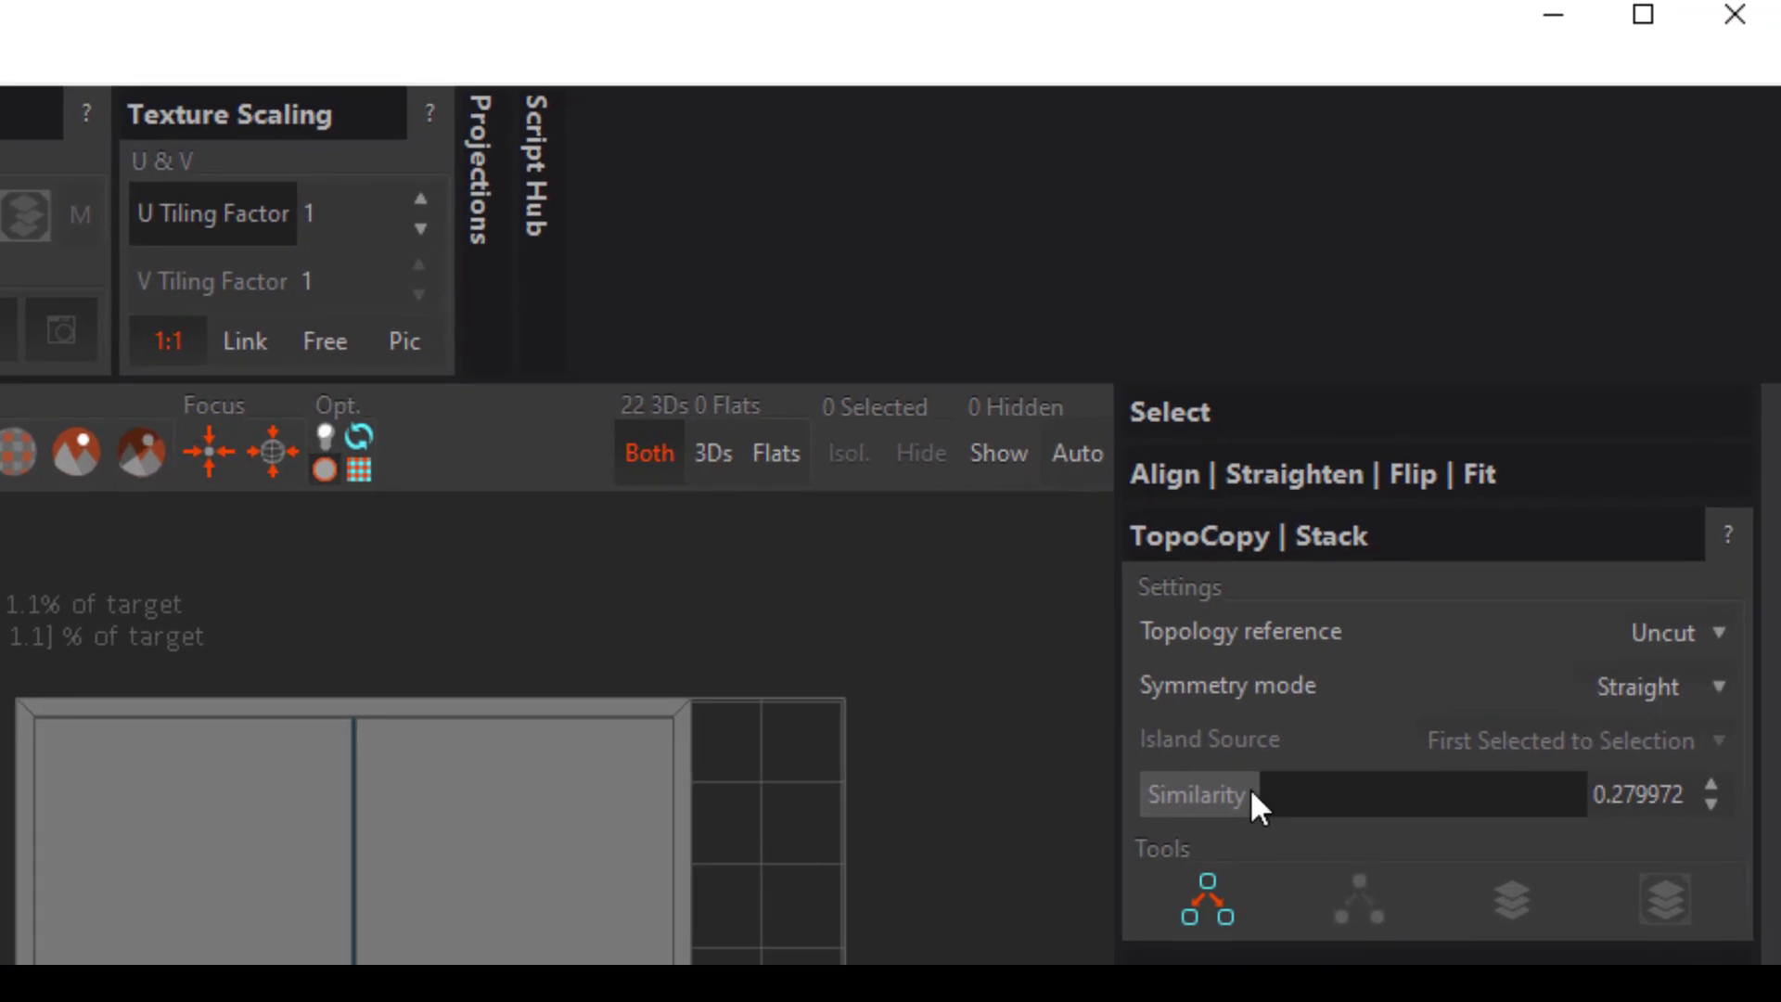
Step: Set TopoCopy Similarity to 0.229977 and extend the edge-loop selection to the matching handles
{"action": "left_click_drag", "start_coordinate": [1249, 794], "coordinate": [1384, 832]}
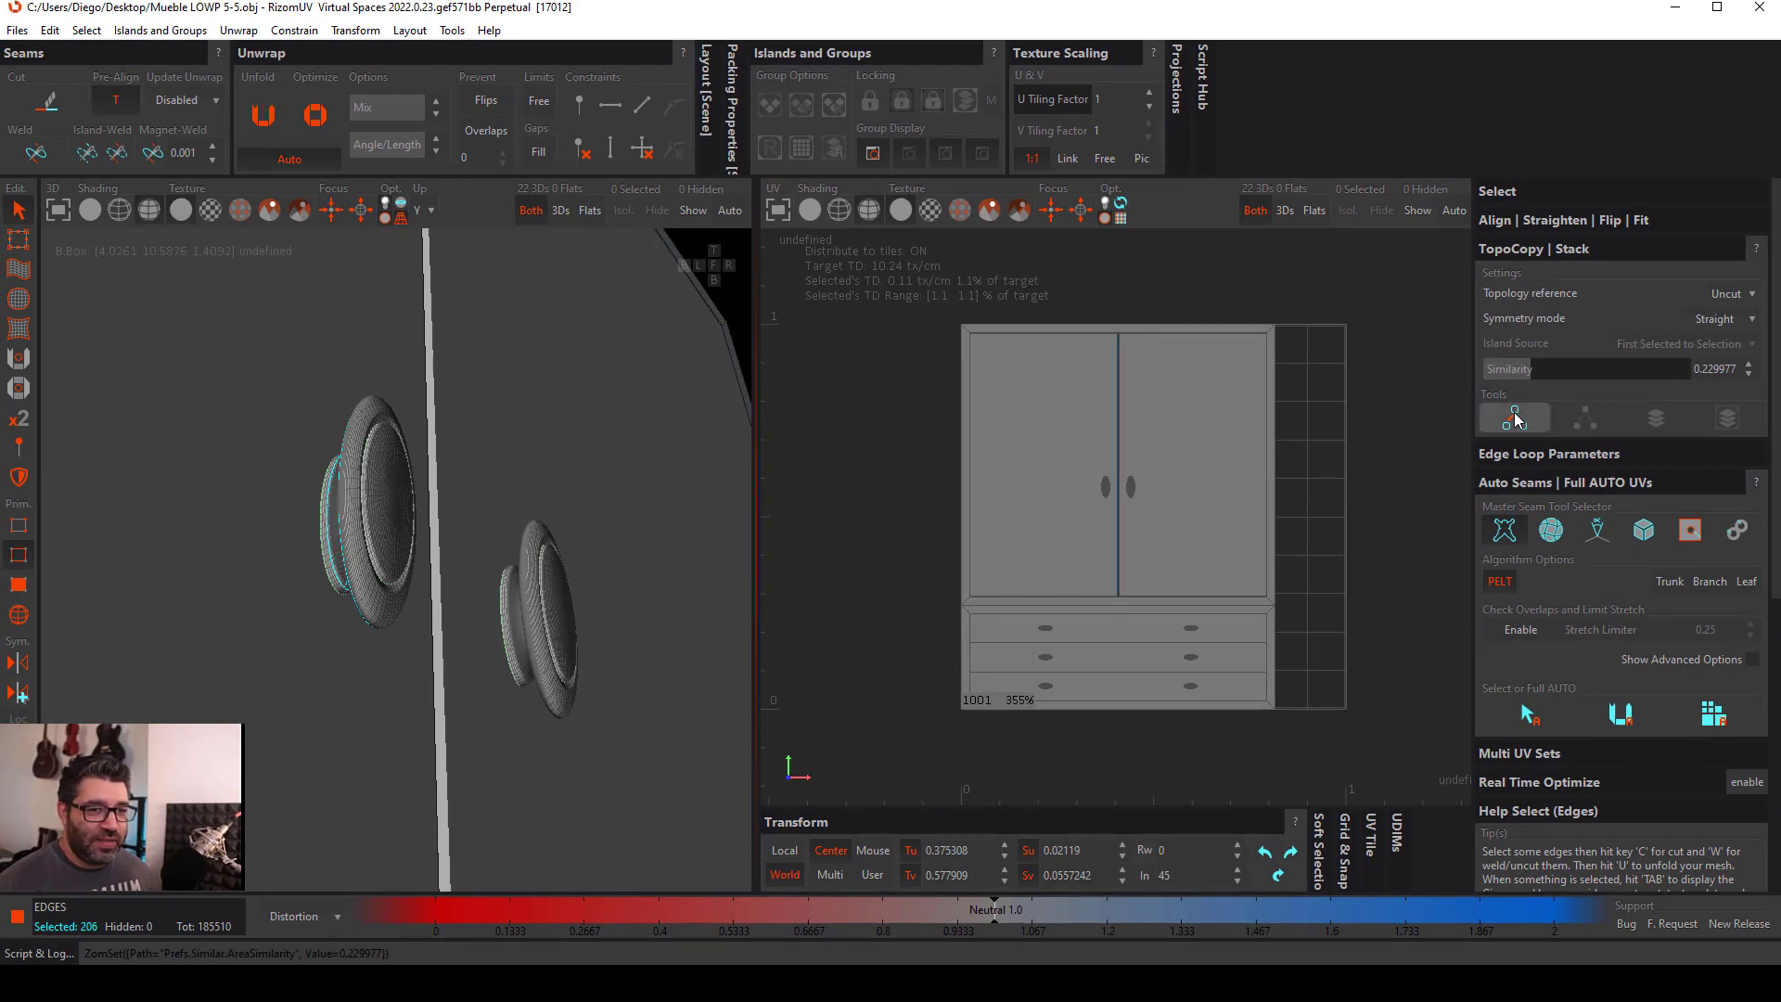
{"action": "left_click", "coordinate": [1516, 419]}
{"action": "scroll", "coordinate": [519, 638], "scroll_direction": "down", "scroll_amount": 5}
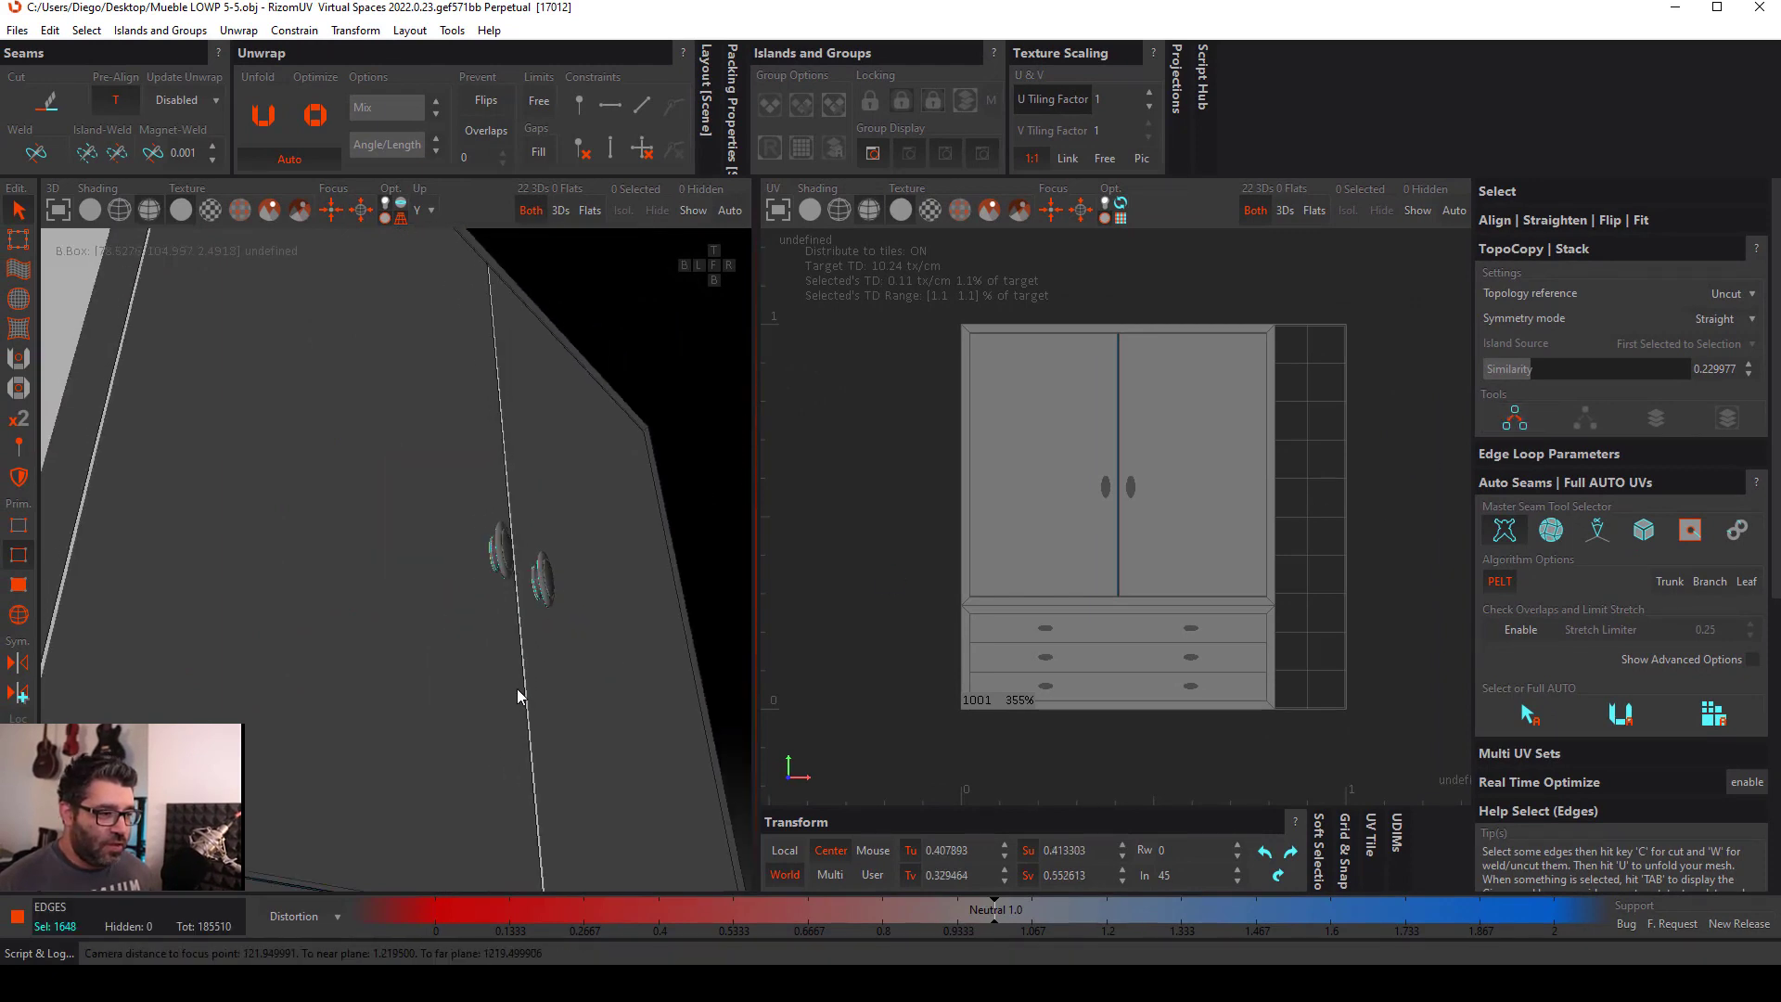
{"action": "left_click_drag", "start_coordinate": [515, 689], "coordinate": [499, 555], "text": "alt"}
{"action": "scroll", "coordinate": [536, 593], "scroll_direction": "up", "scroll_amount": 8}
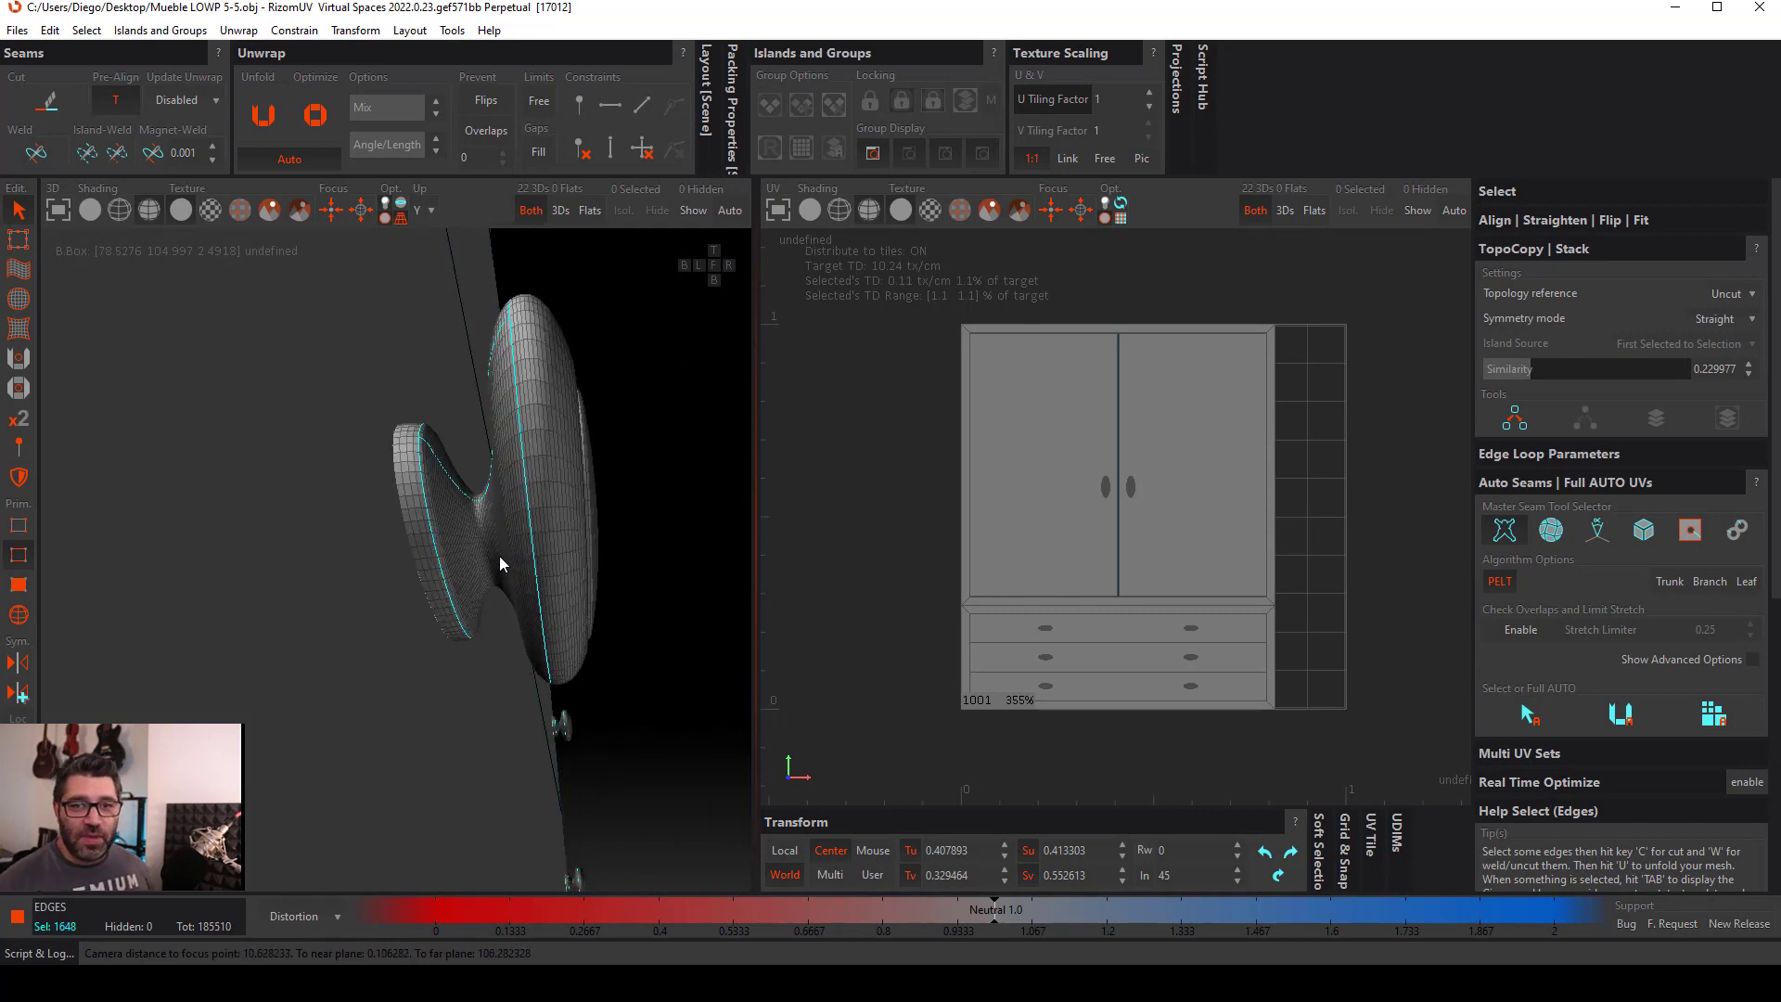
{"action": "scroll", "coordinate": [575, 662], "scroll_direction": "down", "scroll_amount": 3}
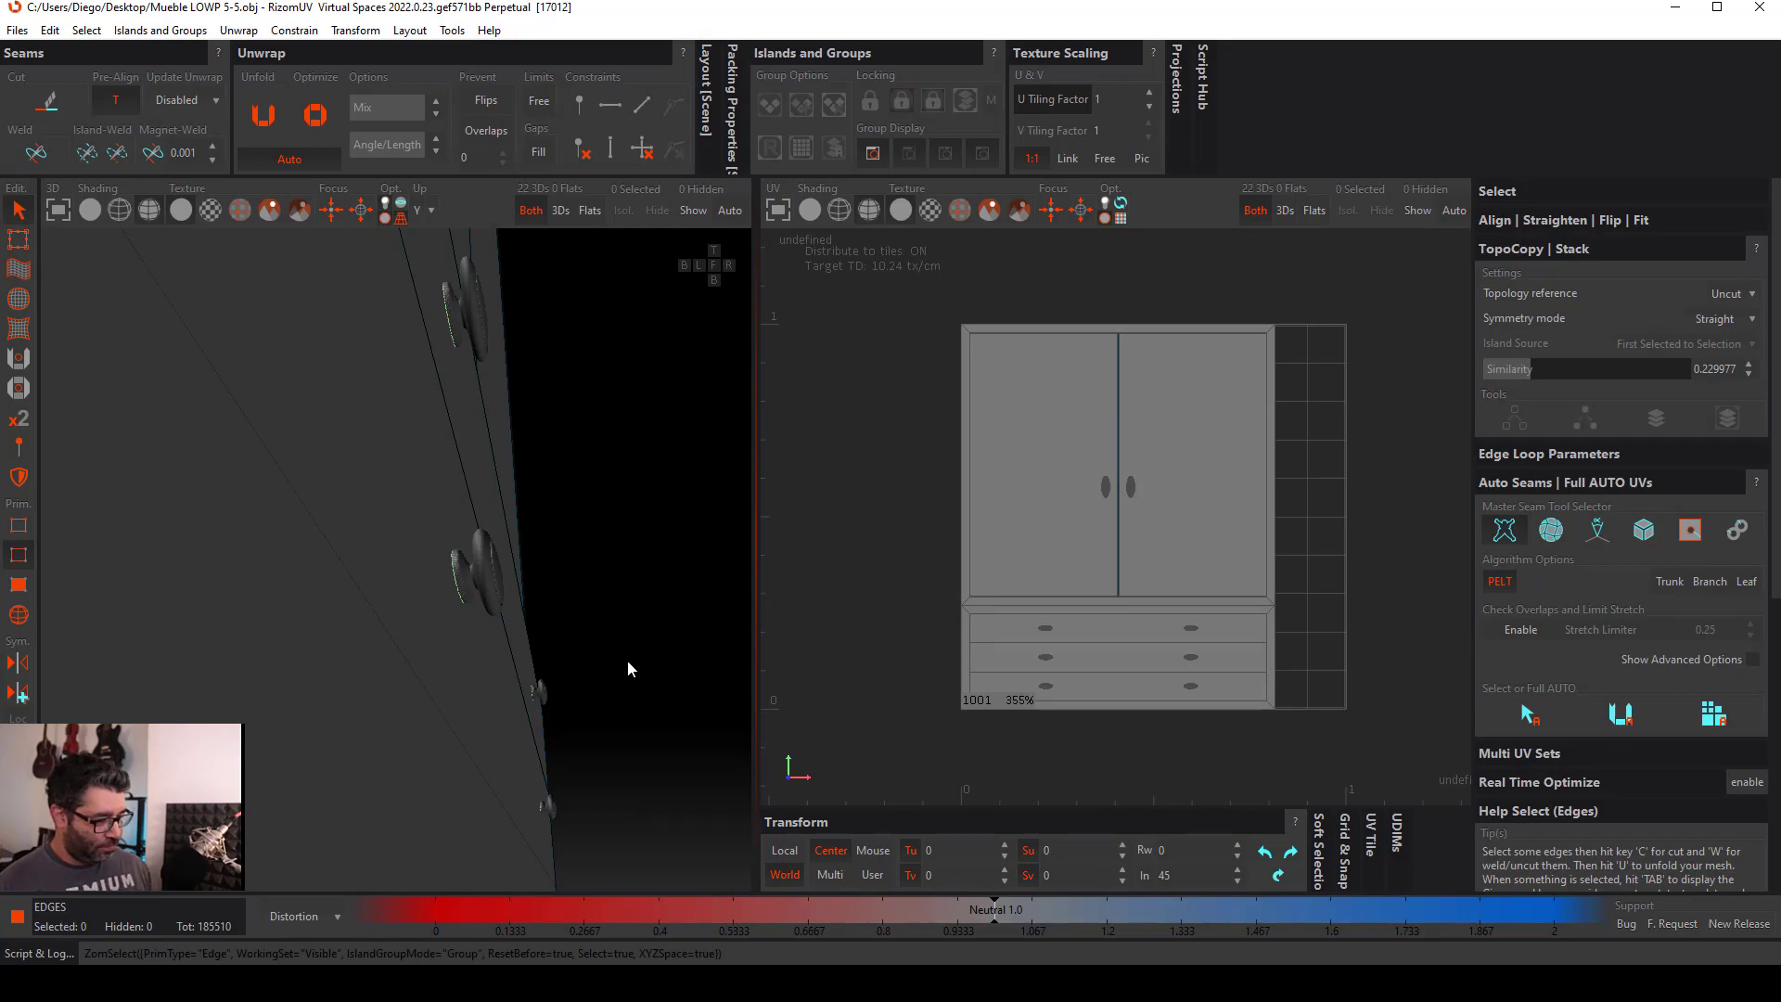